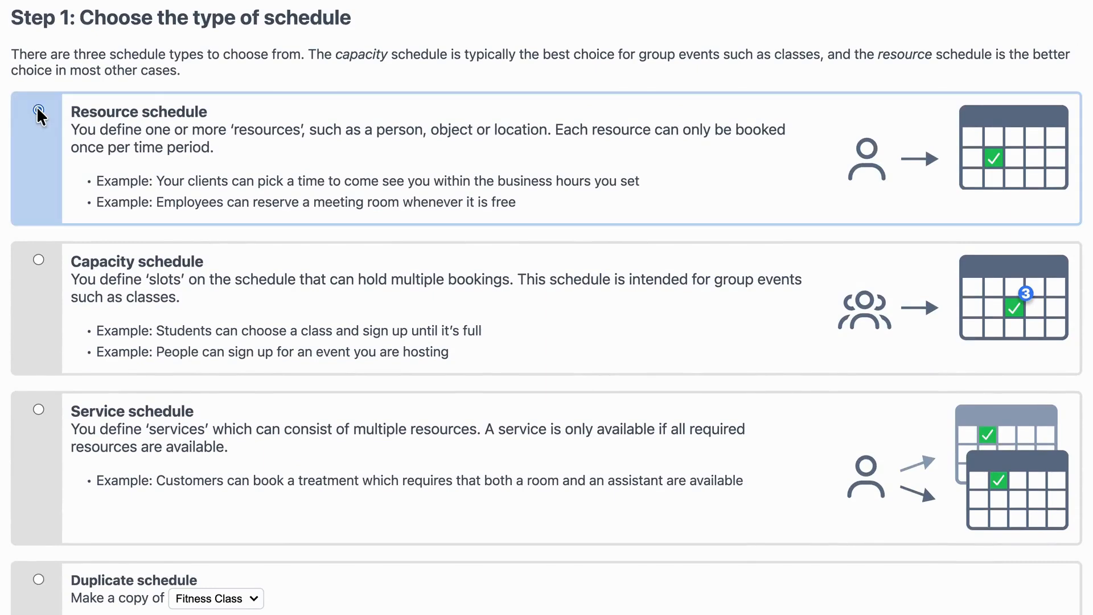
Proceed with the Resource schedule type and require users to log in to make changes
scroll(615, 442, down, 3)
click(546, 564)
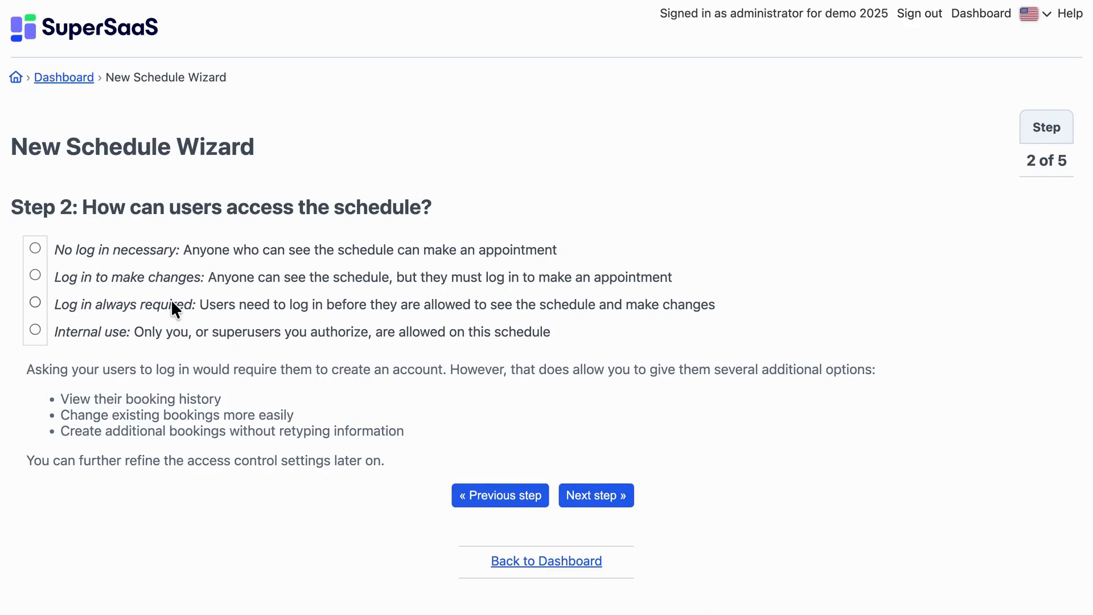
click(35, 275)
click(590, 512)
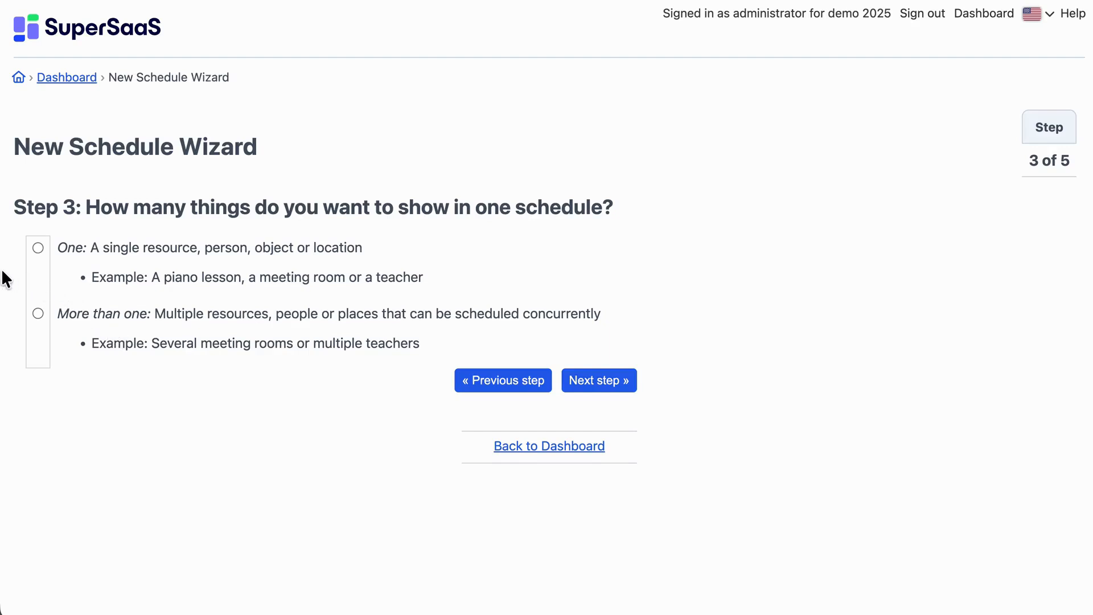
Set the schedule to show more than one resource, listing Room 1 and Room 2, and continue
click(36, 312)
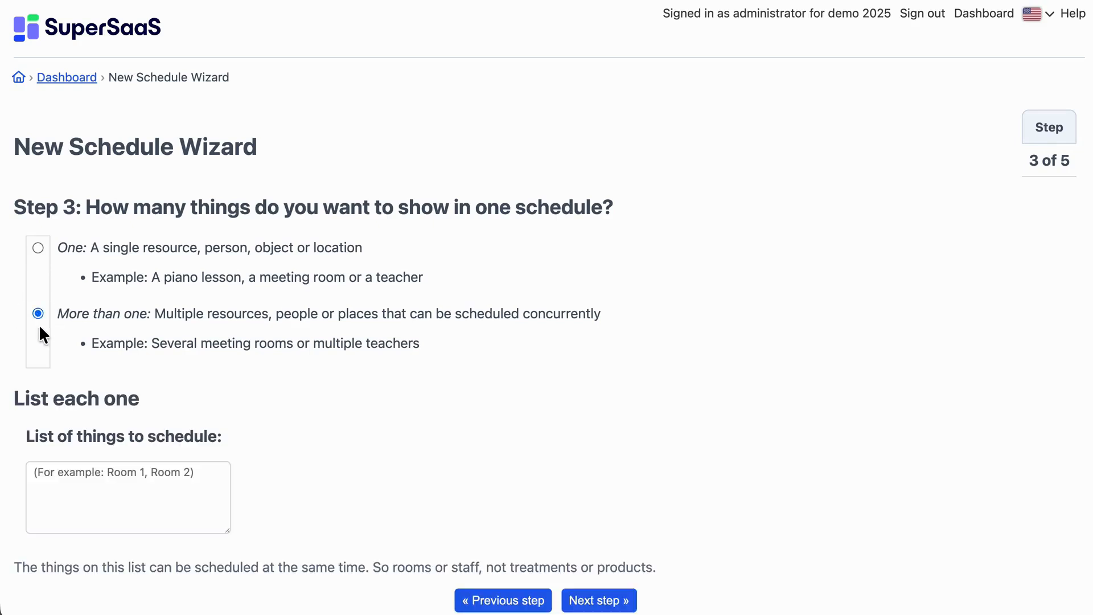
click(69, 480)
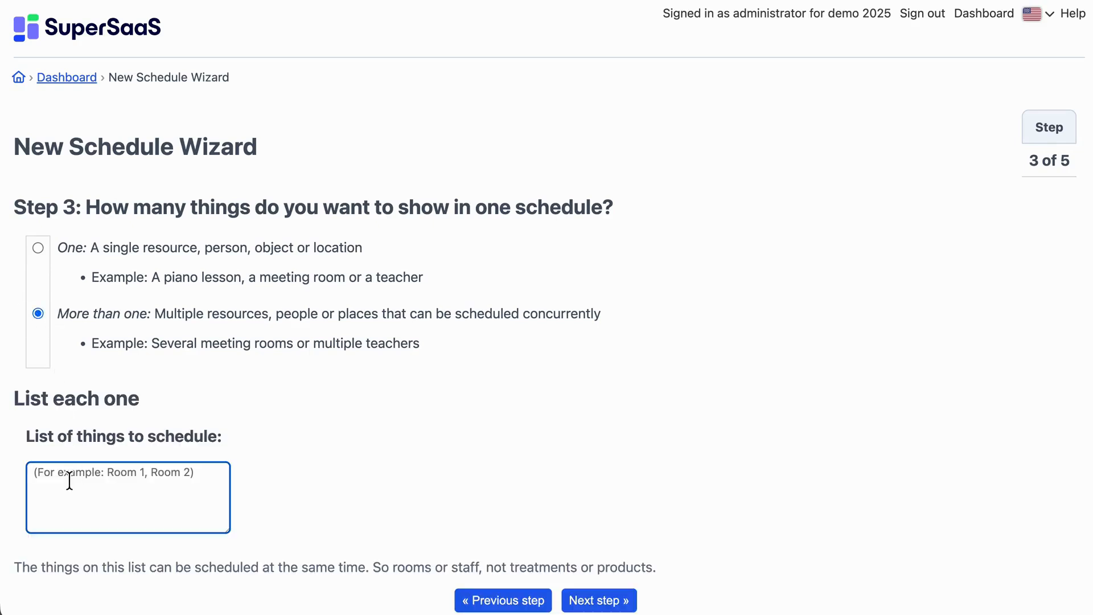
text(Room 1)
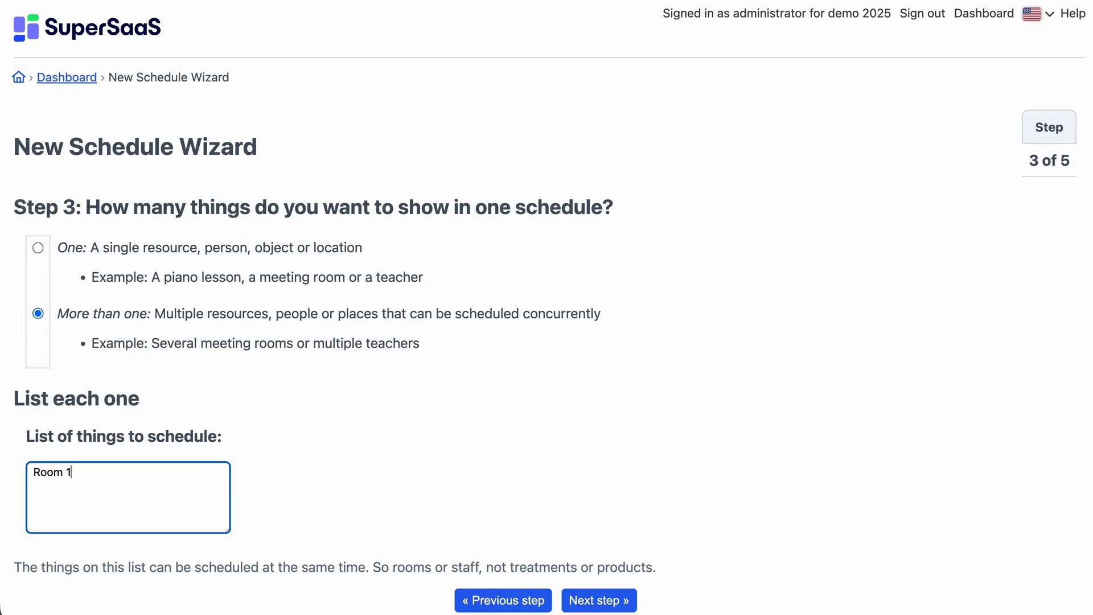
text(, Room 2)
click(607, 603)
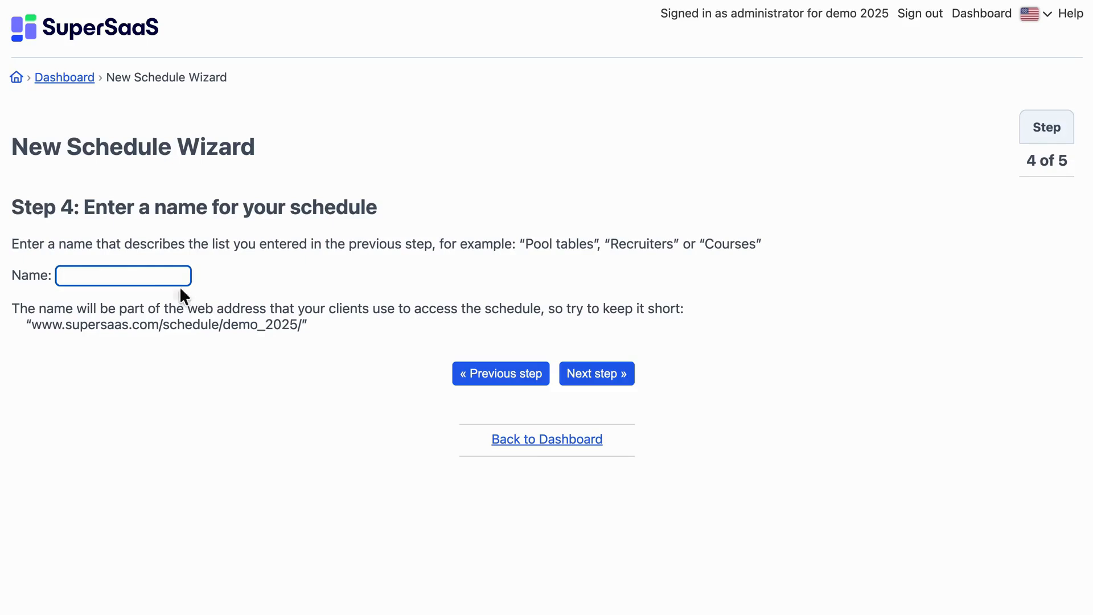
Name the schedule Holiday Home and continue to the availability settings
text(Holiday )
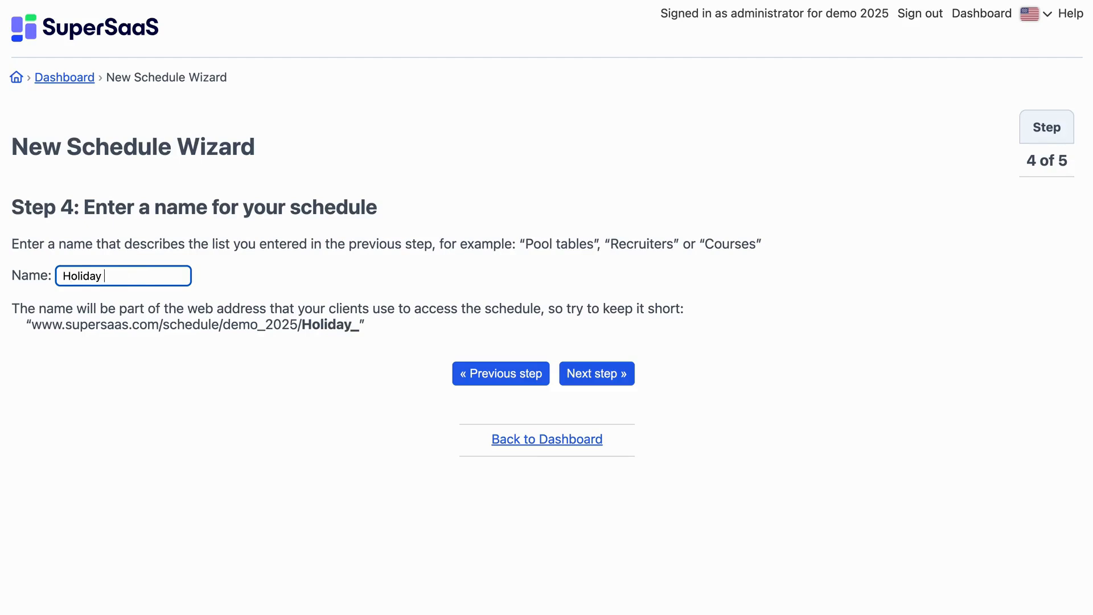
text(Home)
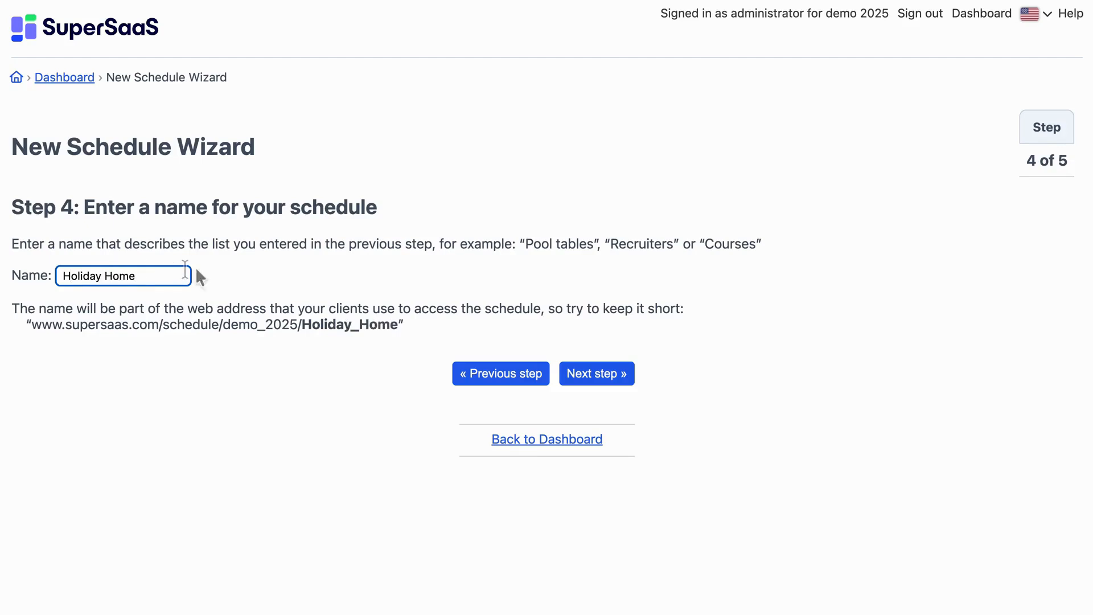
click(597, 376)
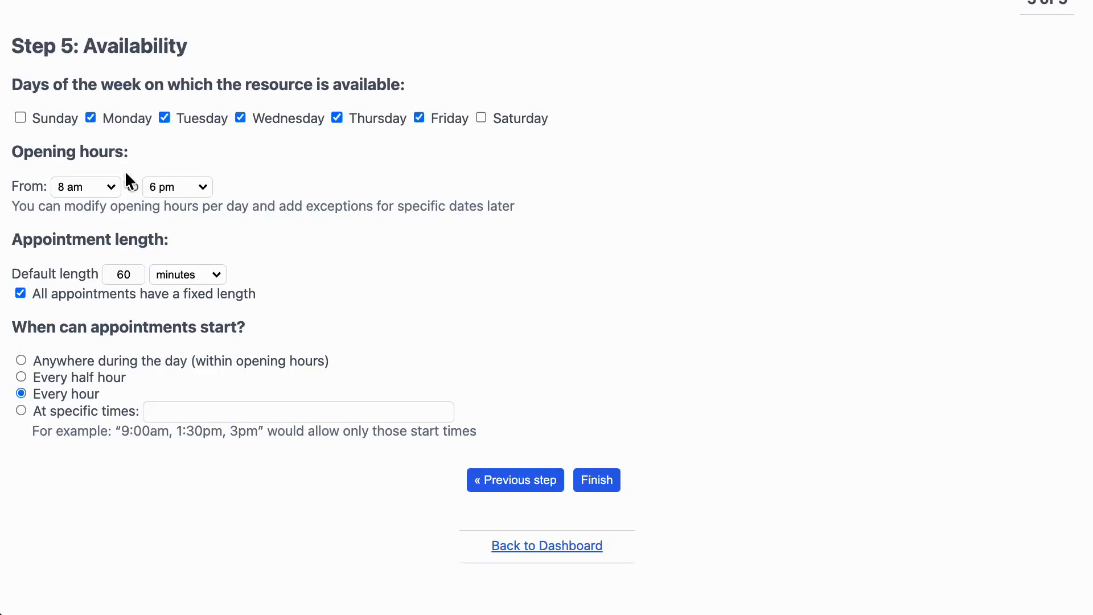
Make the resources available on Sunday and Saturday too, with opening hours from Midnight to Midnight
click(21, 118)
click(74, 187)
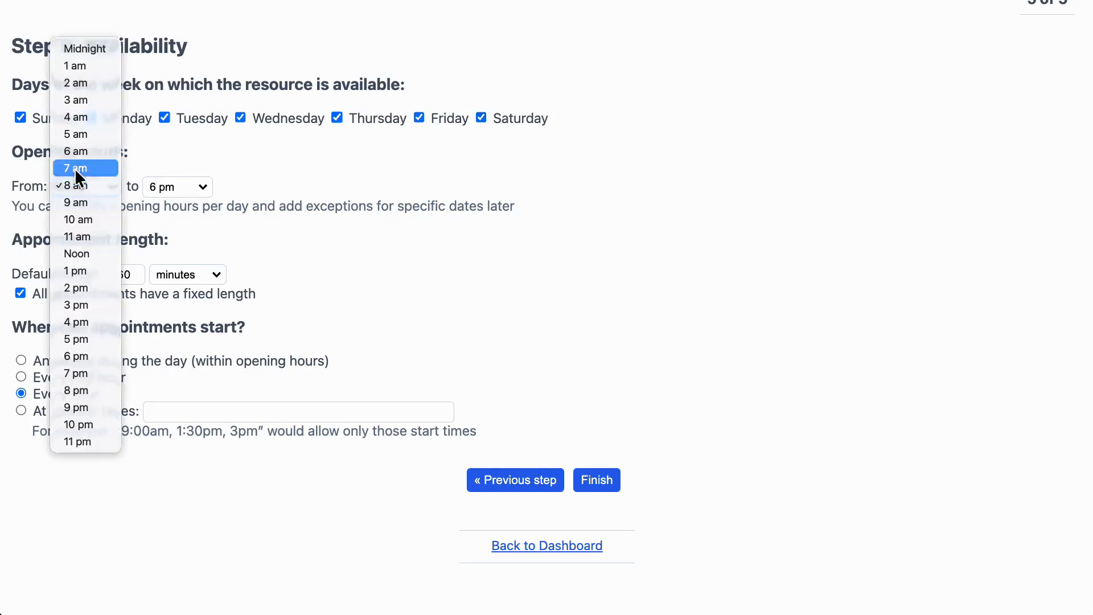
click(89, 48)
click(170, 188)
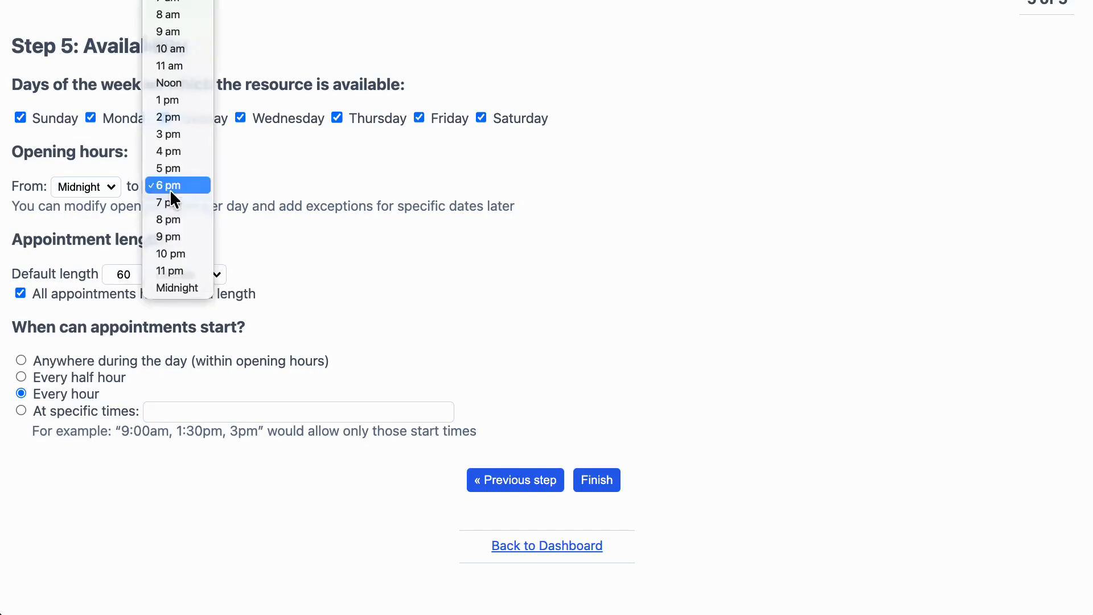
click(174, 286)
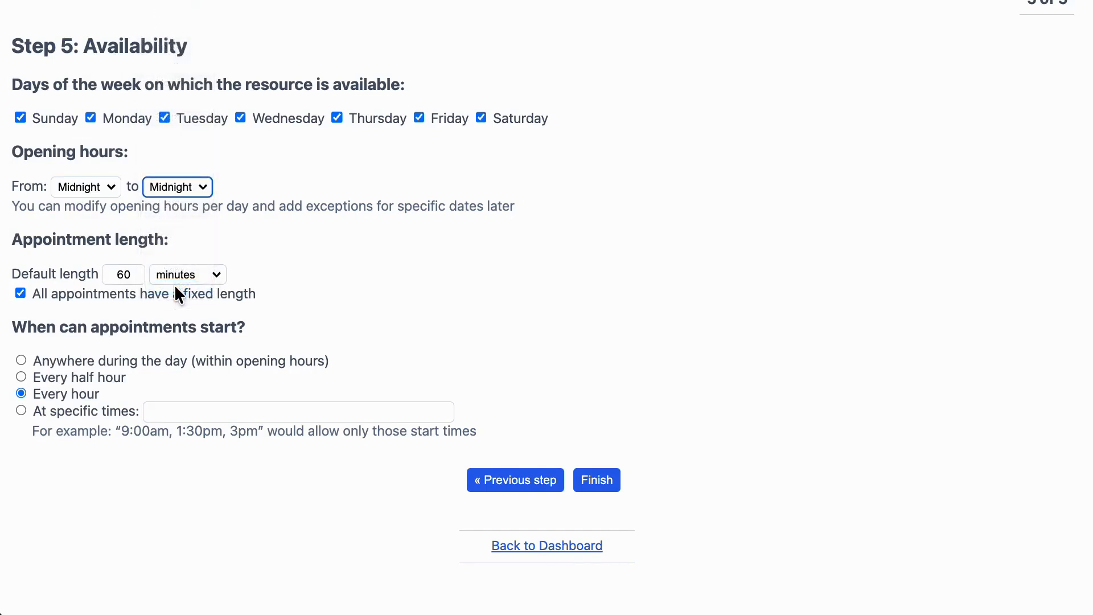
Set the default appointment length to 1 day
click(118, 274)
click(123, 275)
text(1)
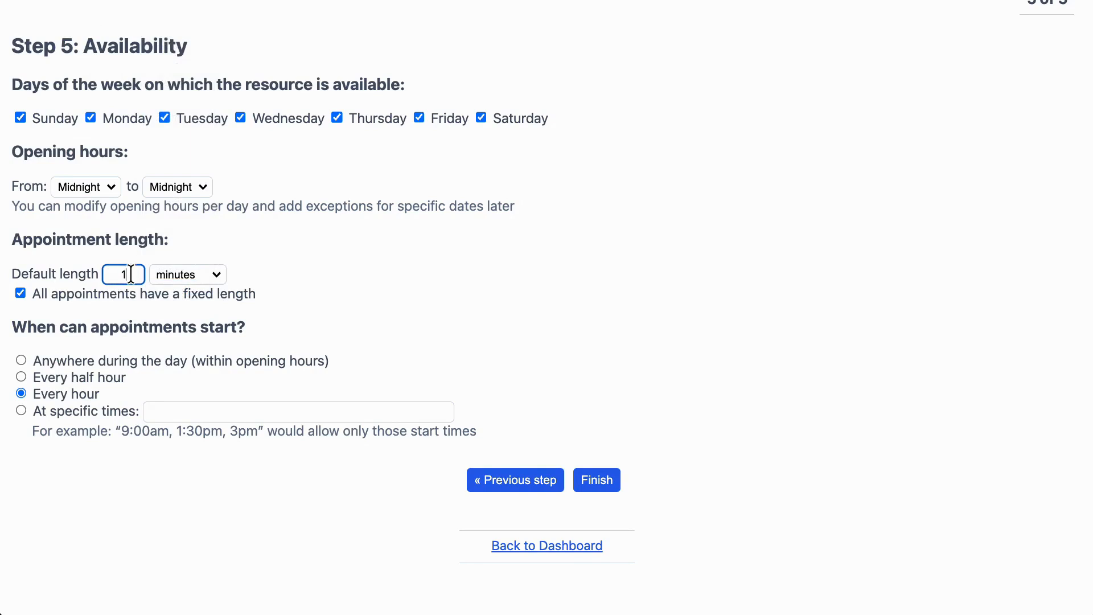
click(175, 274)
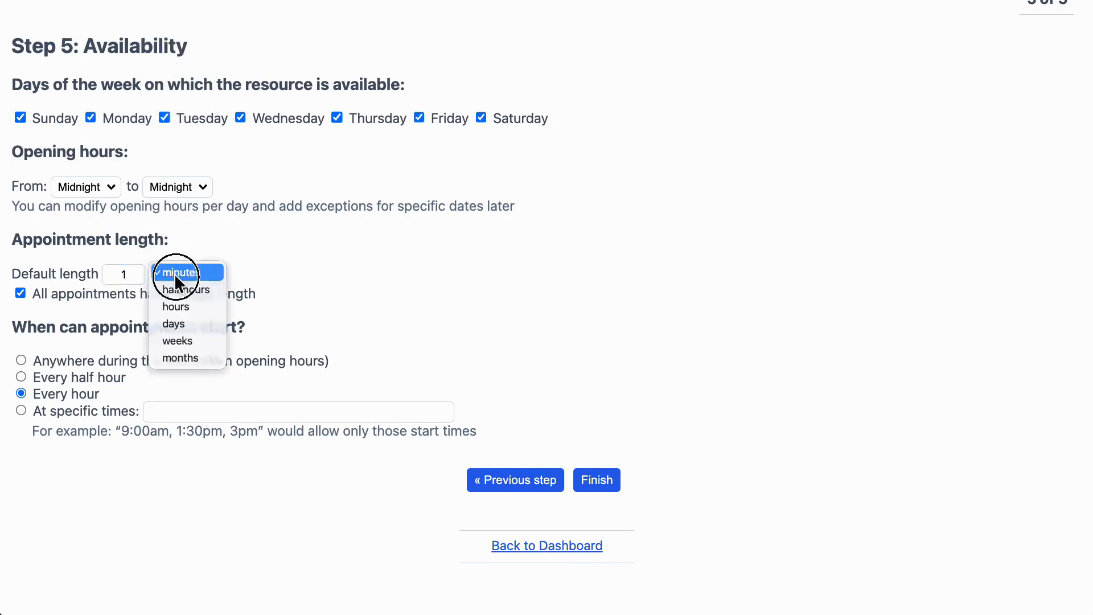
click(173, 323)
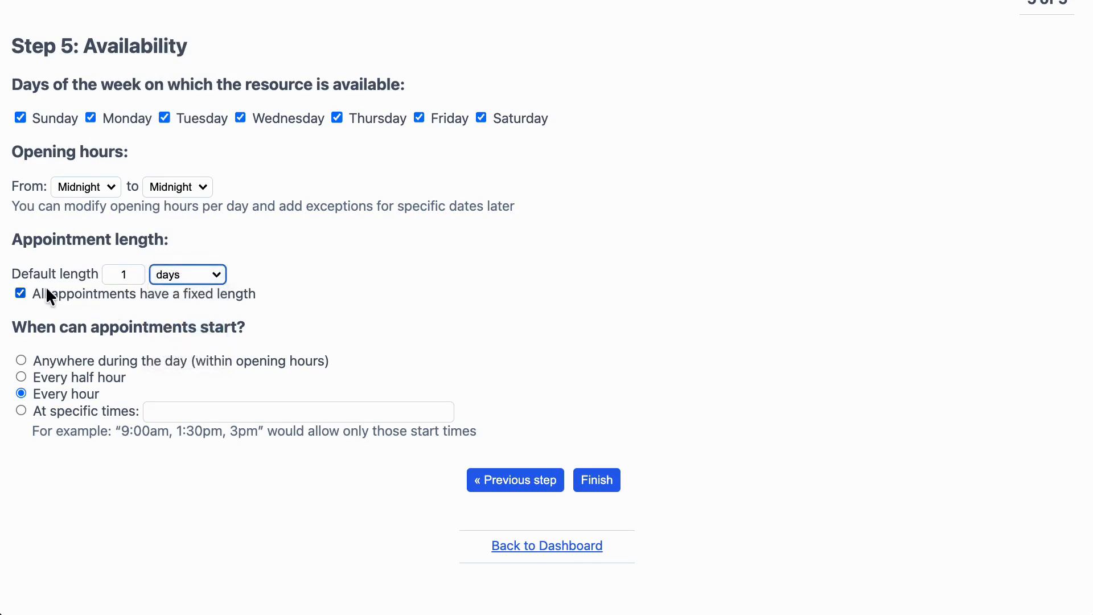
Turn off the fixed appointment length, let appointments start anywhere during the day, and finish creating the schedule
click(21, 295)
click(20, 360)
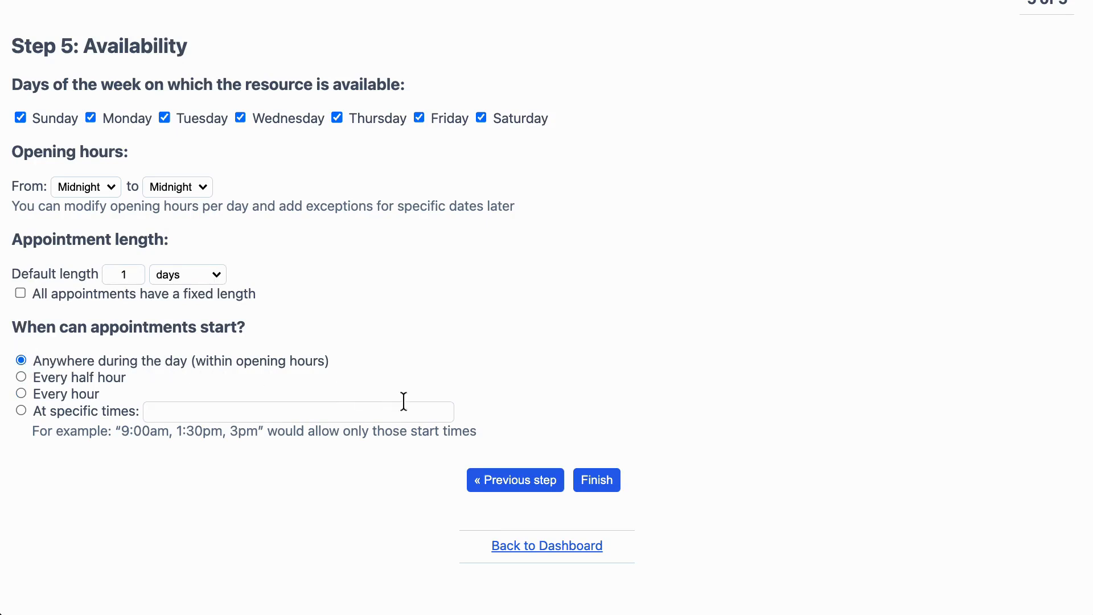
click(596, 485)
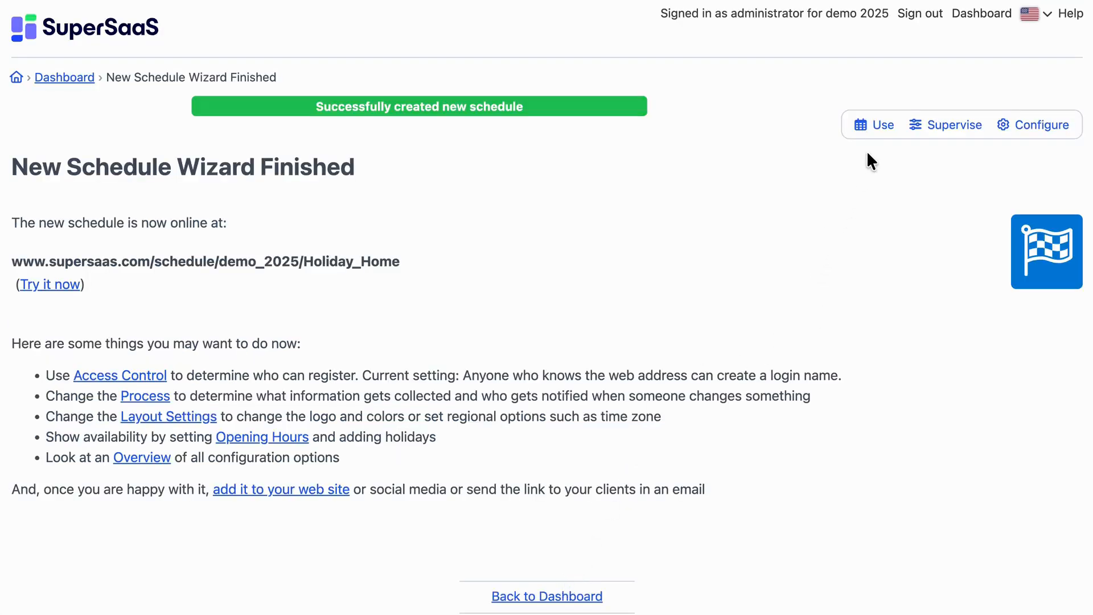
Open the new Holiday Home schedule and look over its week calendar
click(882, 134)
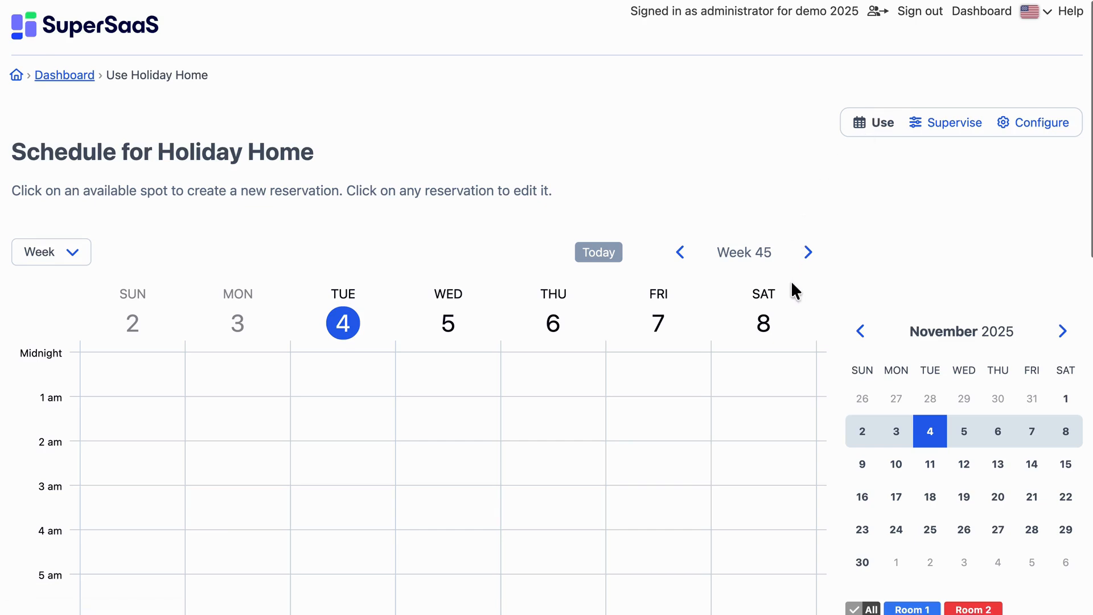
scroll(792, 285, down, 3)
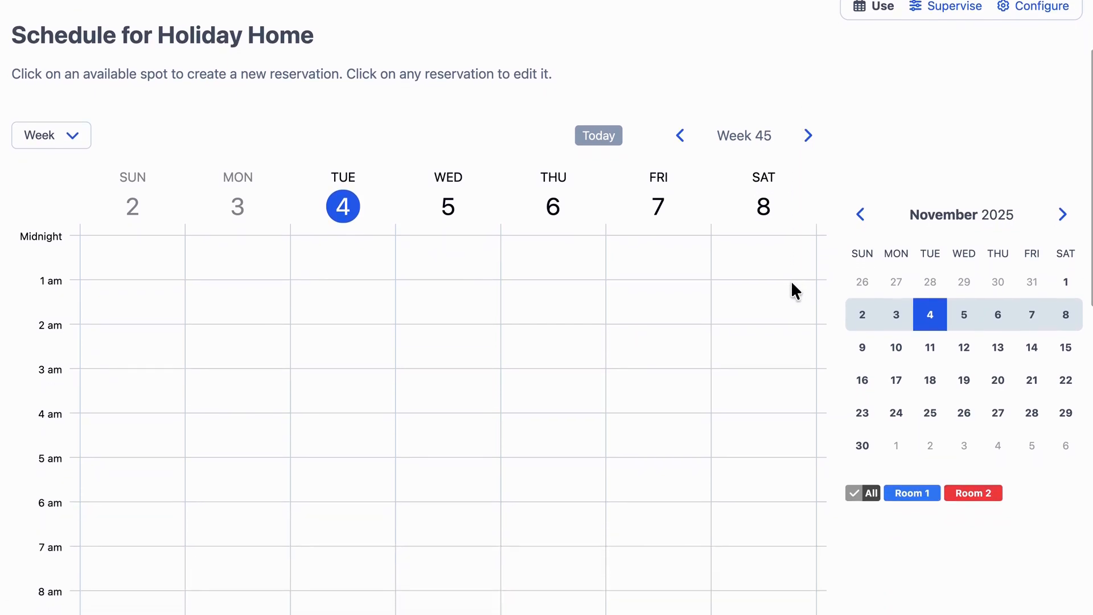
scroll(792, 283, up, 3)
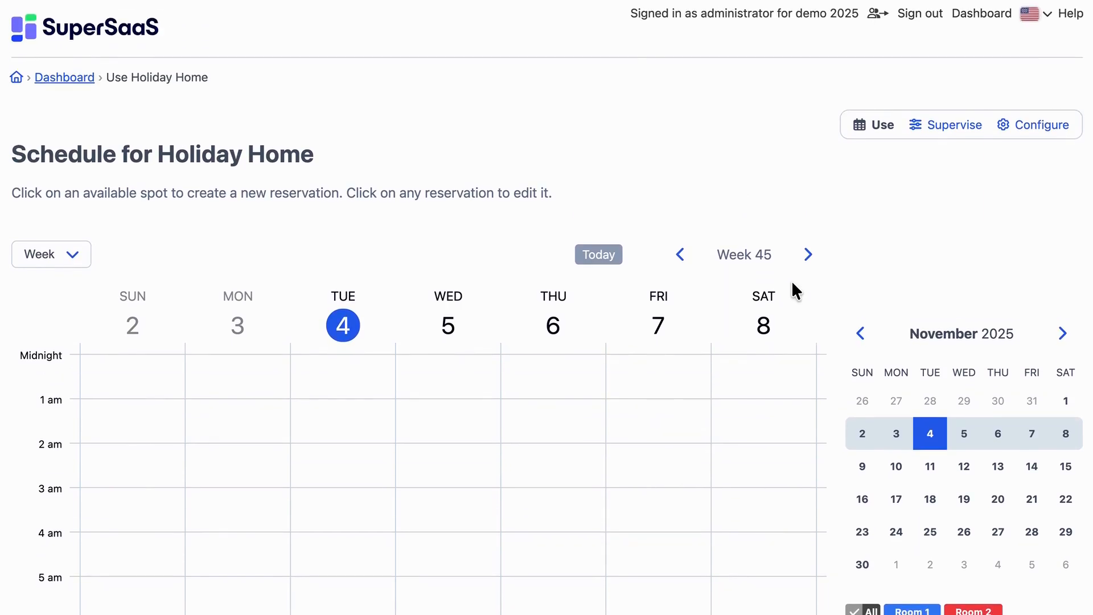
Open the Holiday Home configuration and review the overview of its settings
click(1038, 126)
scroll(786, 359, down, 13)
scroll(785, 358, down, 5)
scroll(786, 358, up, 20)
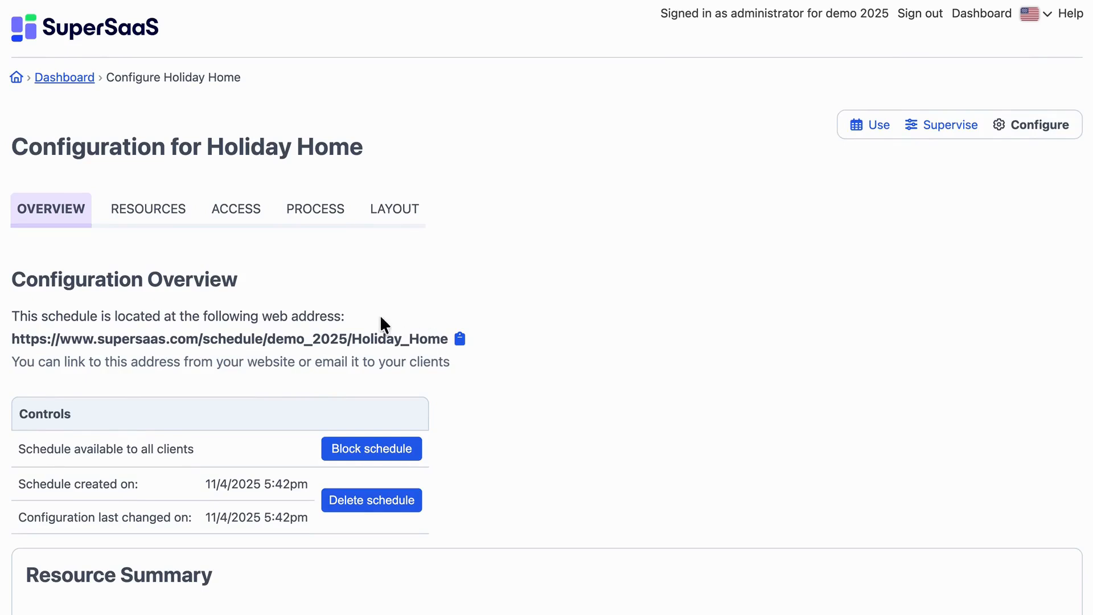
In the resource settings, let clients select the reservation length from a drop-down list named days
click(156, 209)
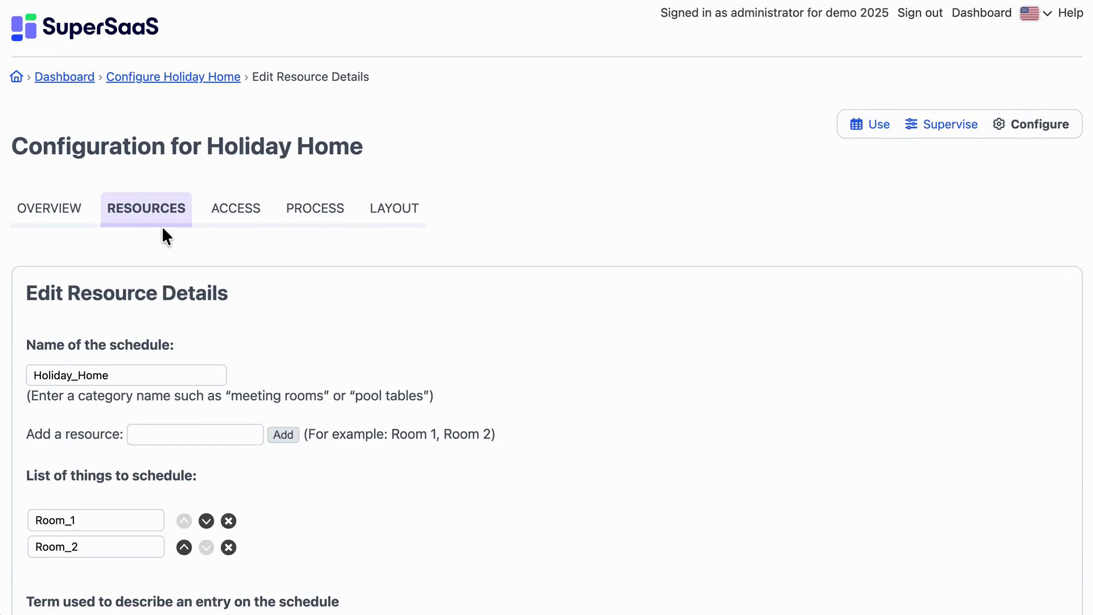
scroll(163, 228, down, 3)
scroll(163, 233, down, 4)
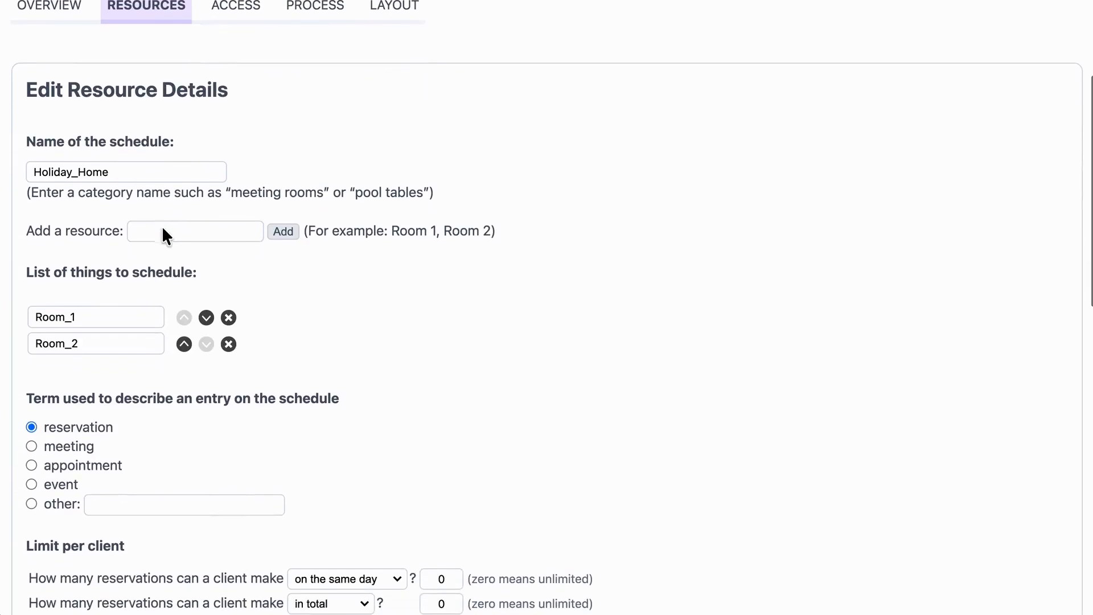
scroll(163, 227, down, 3)
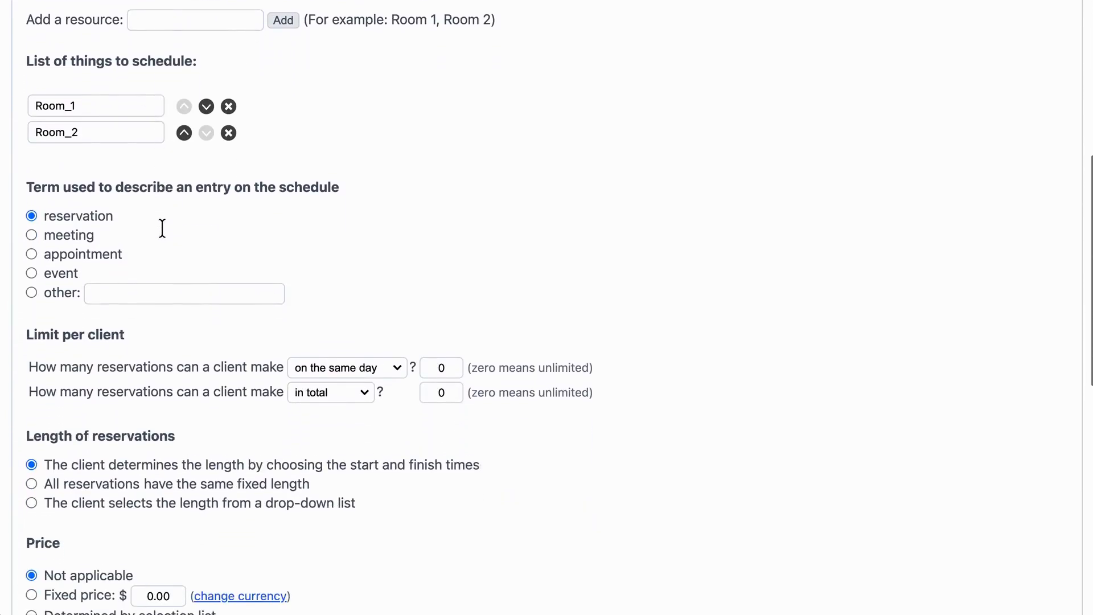
scroll(162, 229, down, 1)
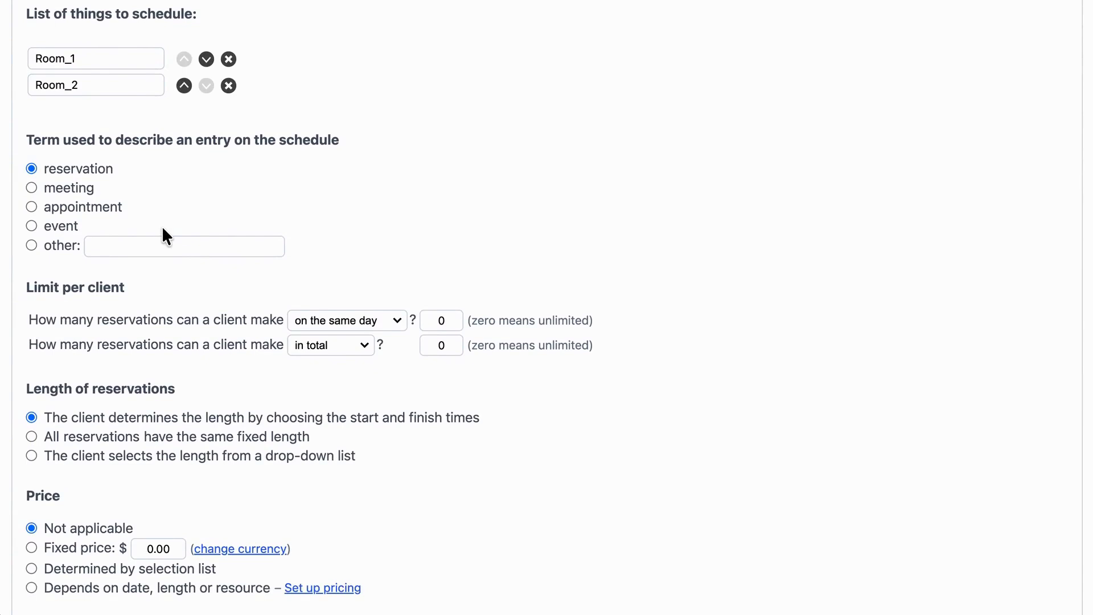
scroll(163, 234, down, 6)
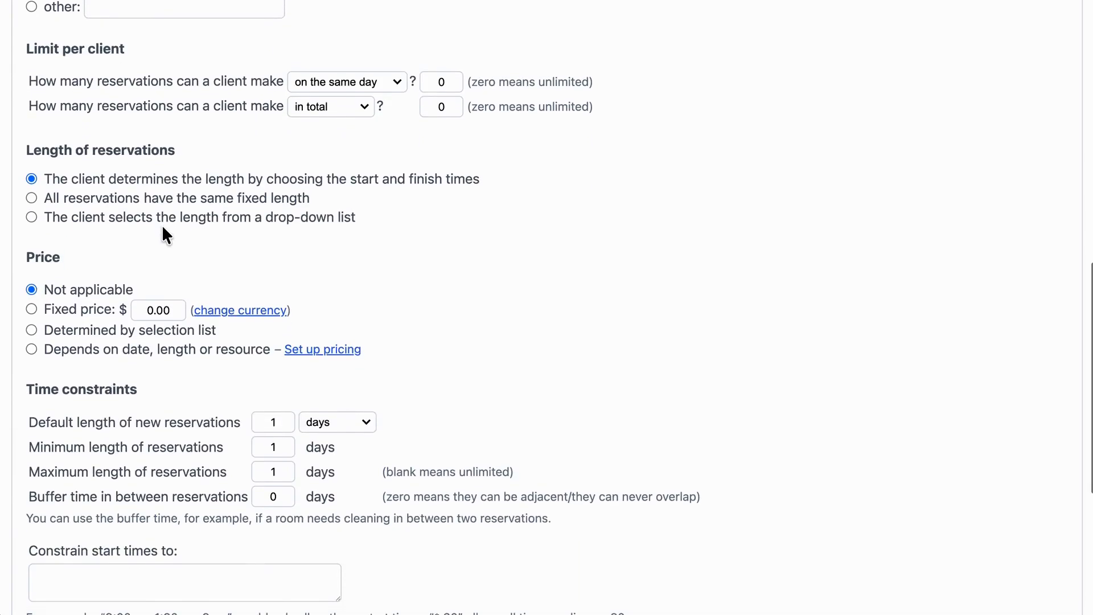
scroll(163, 227, down, 1)
scroll(163, 227, down, 1)
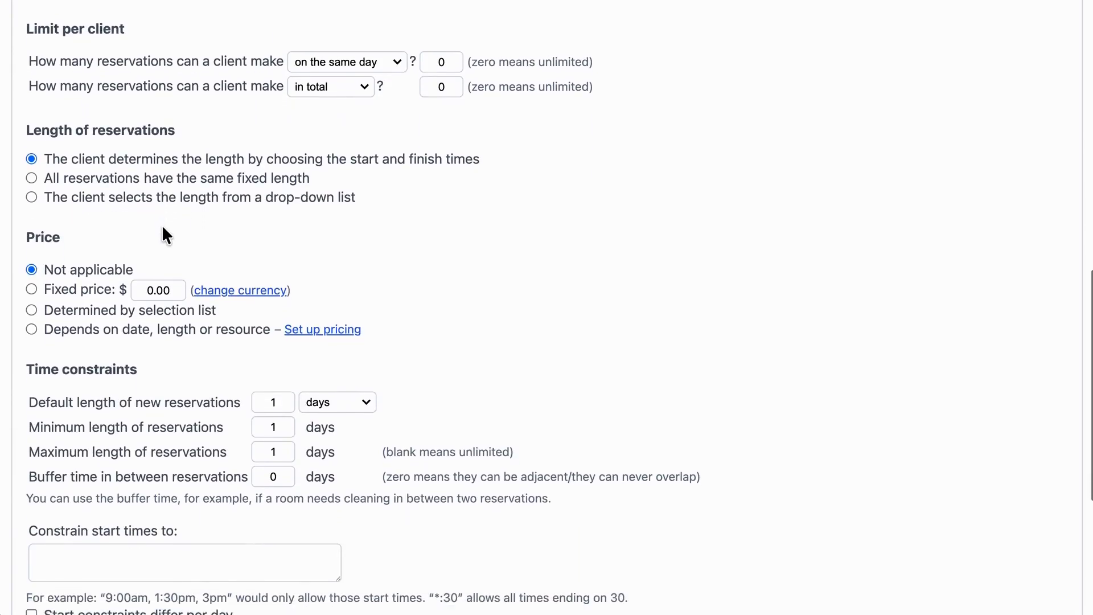
click(32, 197)
click(250, 218)
Add the length options 1 day $200, 2 days $350 and 3 days $525, and have the price determined by the selection list
click(133, 279)
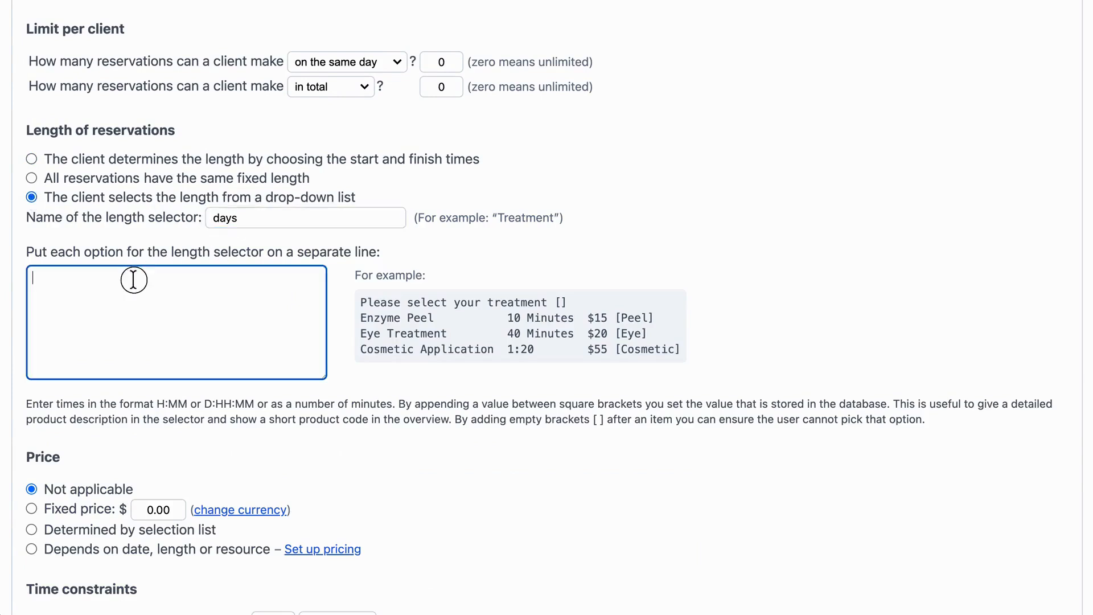
text(1 day $200 2 days $350 3 days $525)
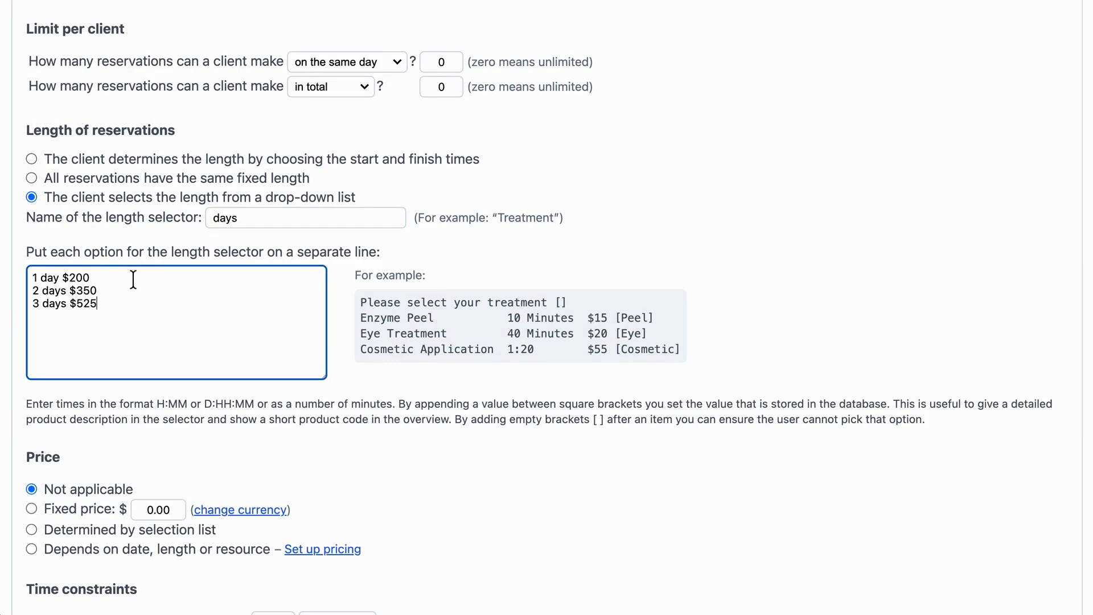
scroll(134, 266, down, 4)
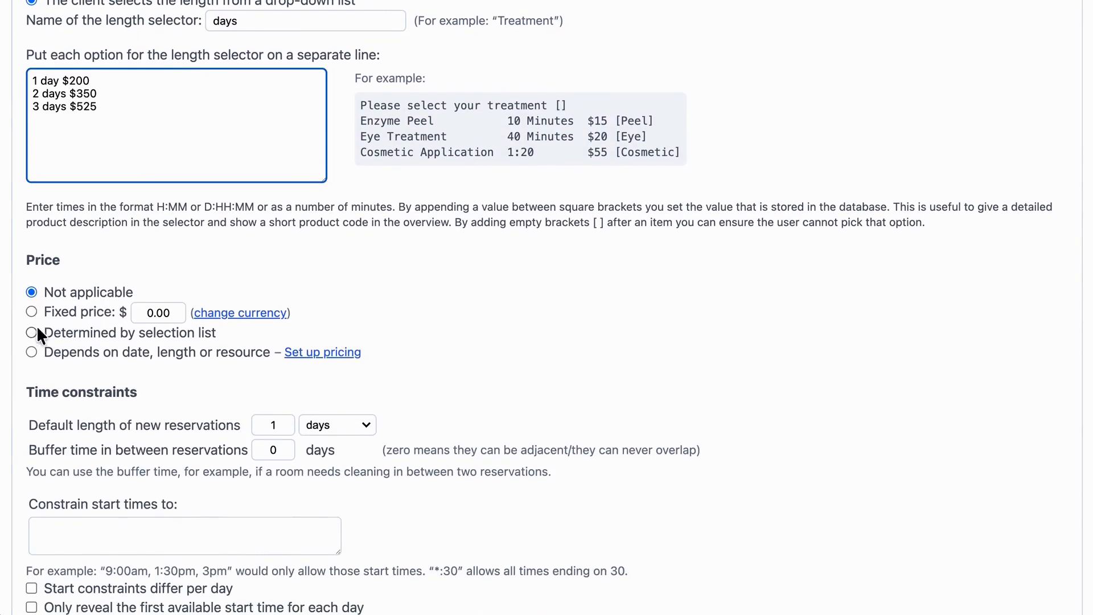
click(31, 332)
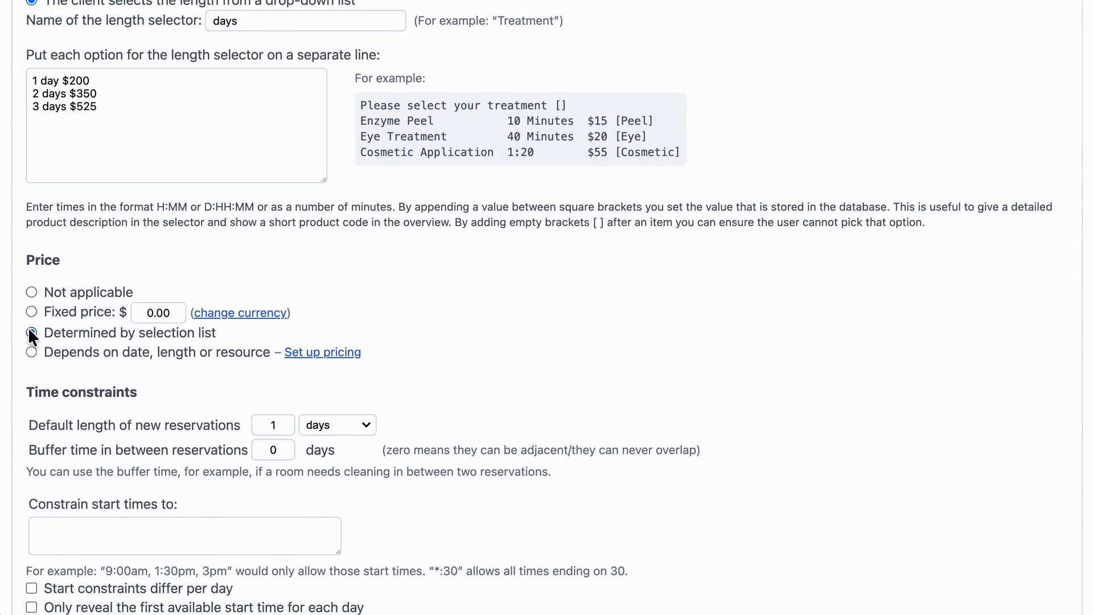
Round reservation times to the nearest day, constrain start times to 12:00, and save the resource settings
scroll(28, 327, down, 3)
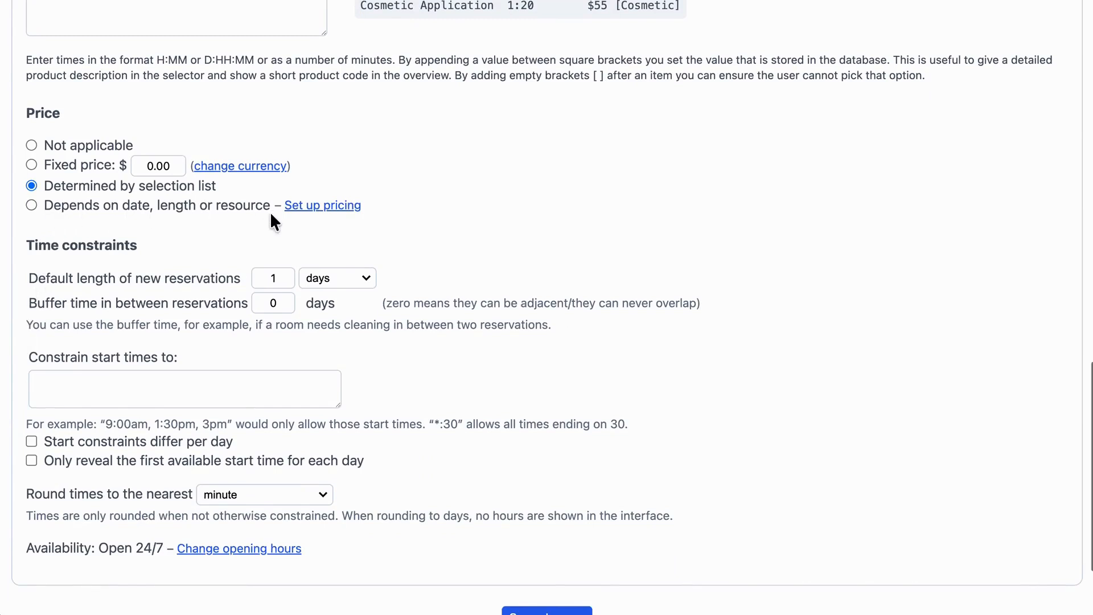
scroll(272, 219, down, 2)
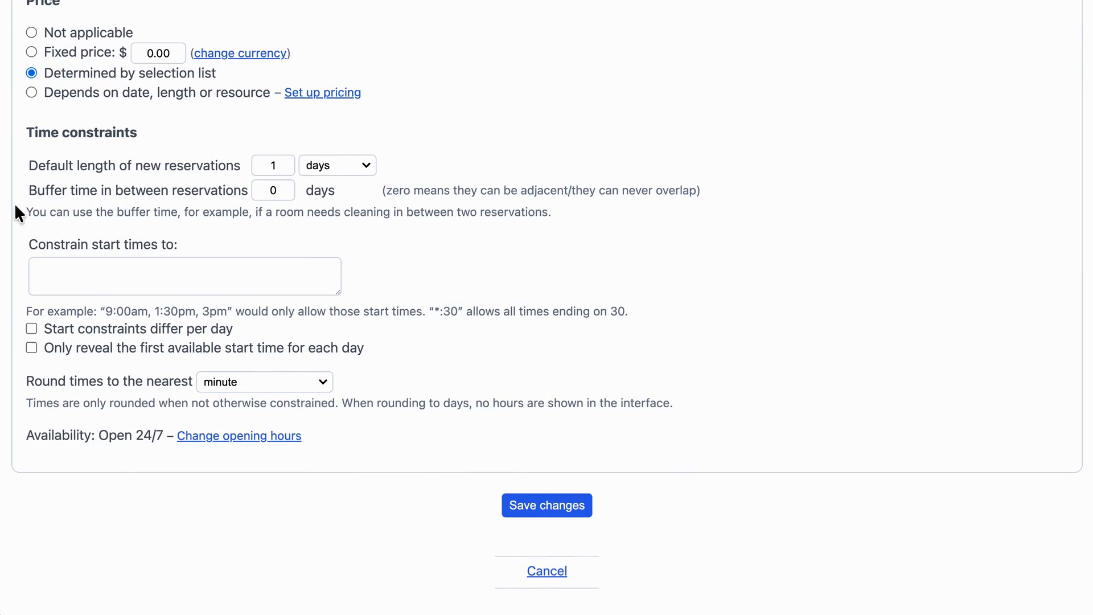
scroll(15, 209, down, 1)
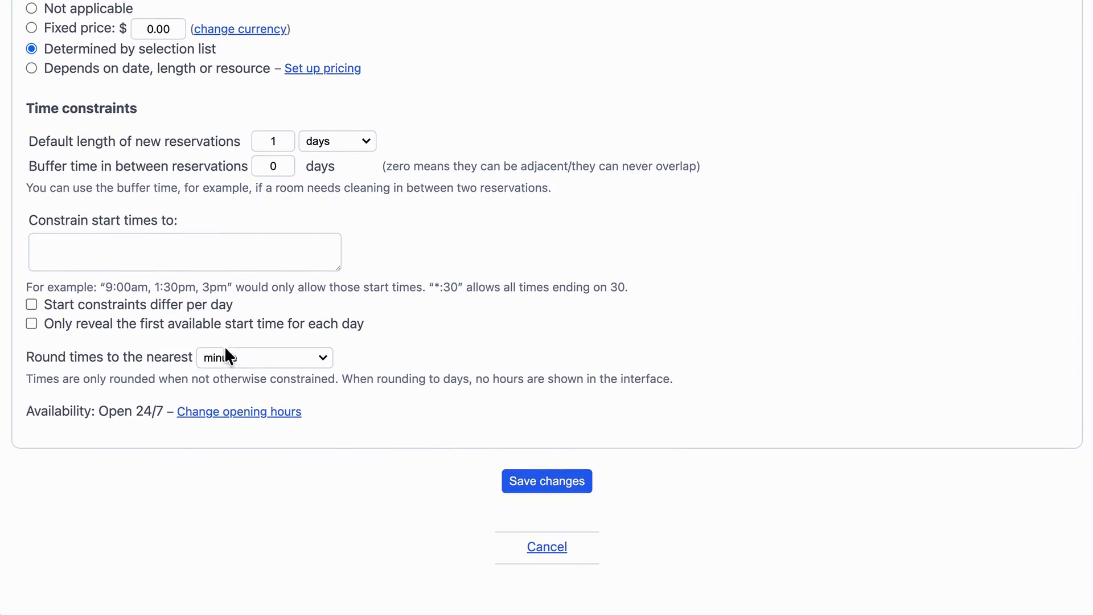
click(228, 357)
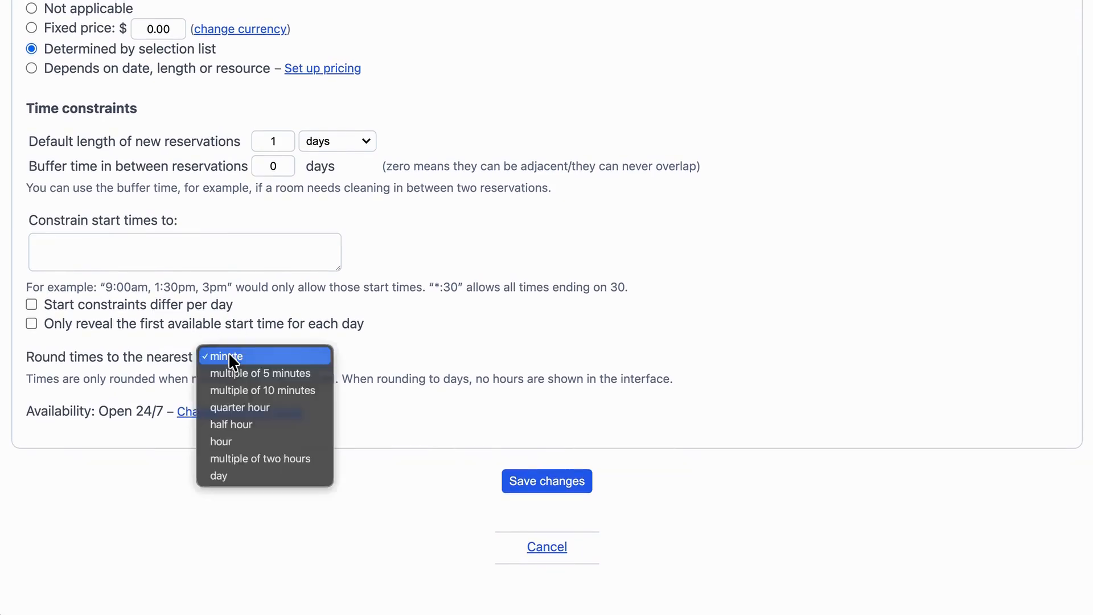
click(227, 475)
click(69, 268)
text(12:00)
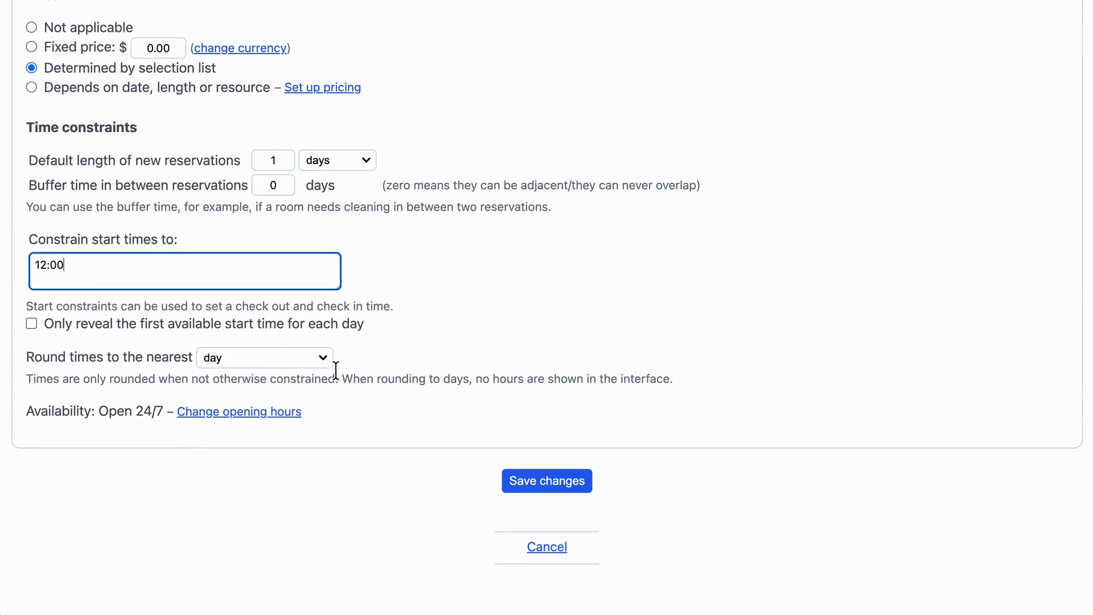
click(517, 488)
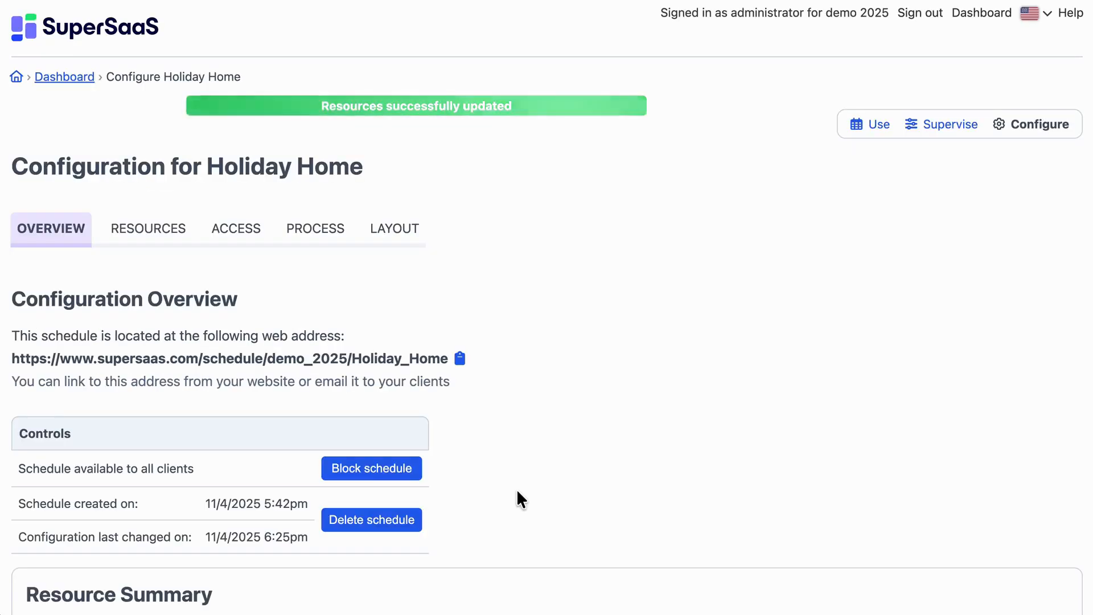
Review the access settings for viewing, adding and editing reservations and for superusers, and leave them without saving
click(229, 230)
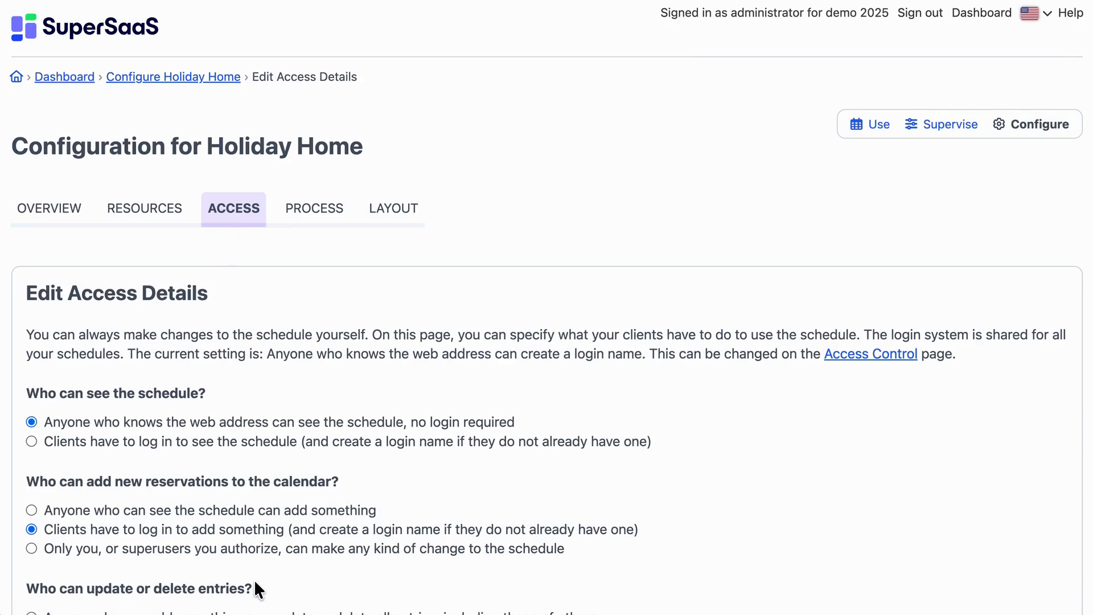
scroll(255, 581, down, 5)
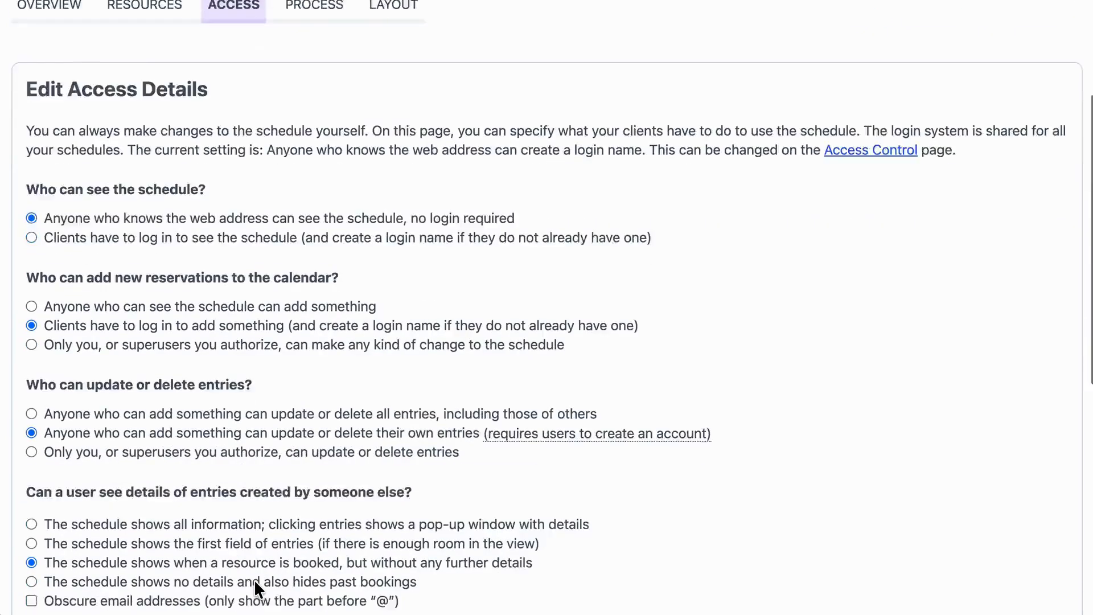
scroll(254, 579, down, 6)
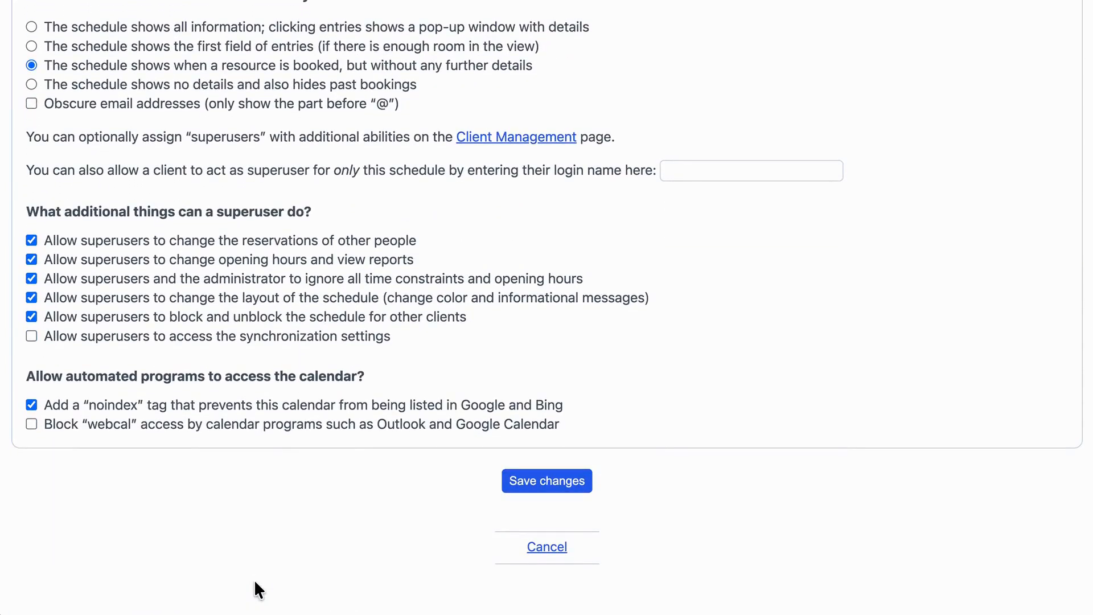
click(547, 546)
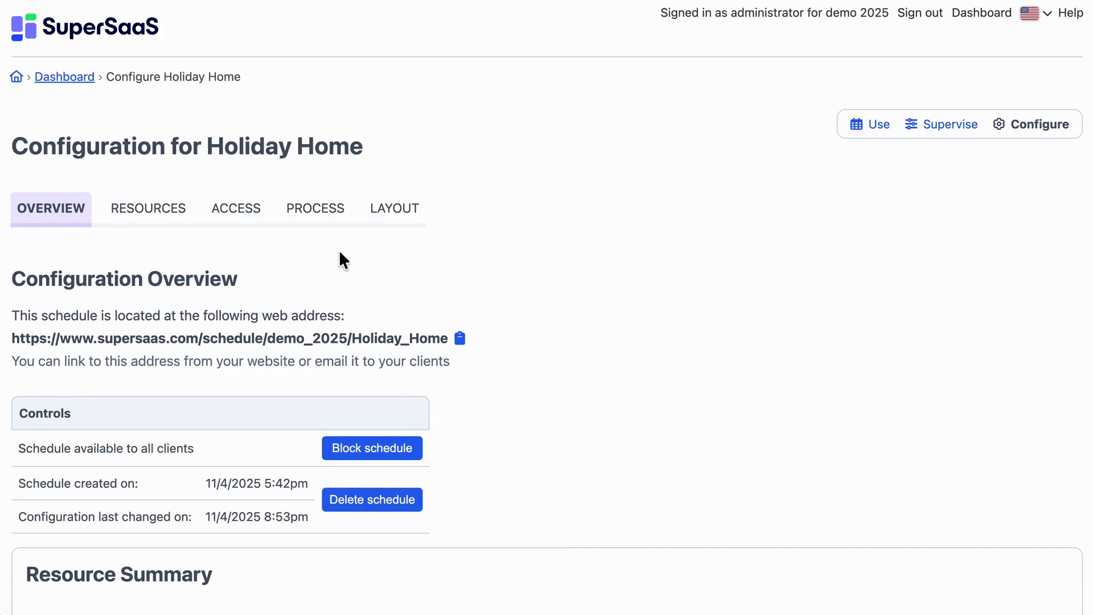
In the process settings, customize the additional text field as an optional field named Towels
click(305, 211)
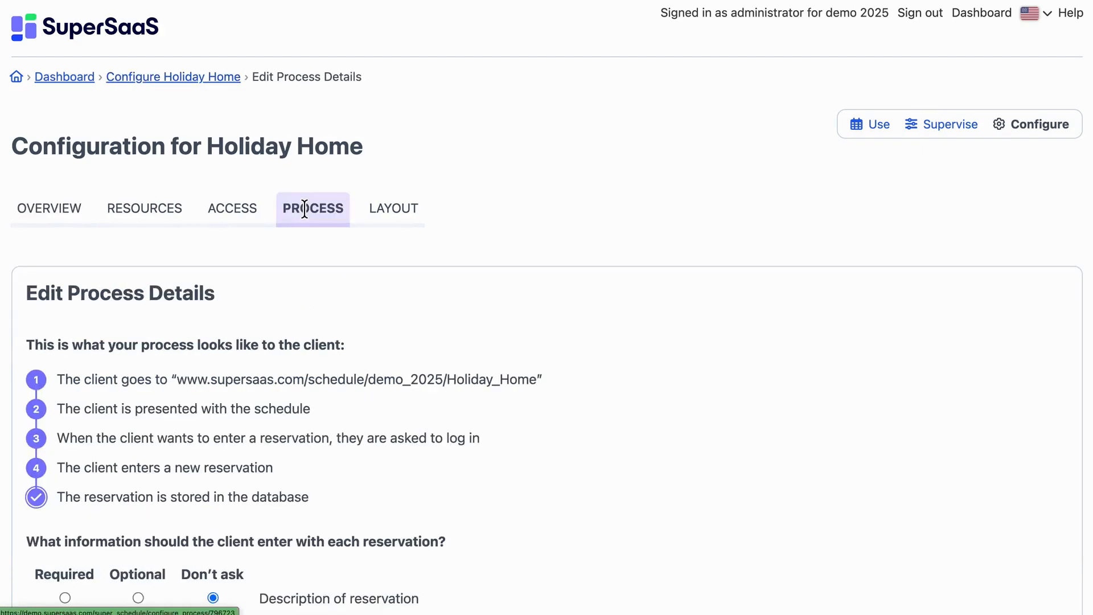
scroll(338, 501, down, 8)
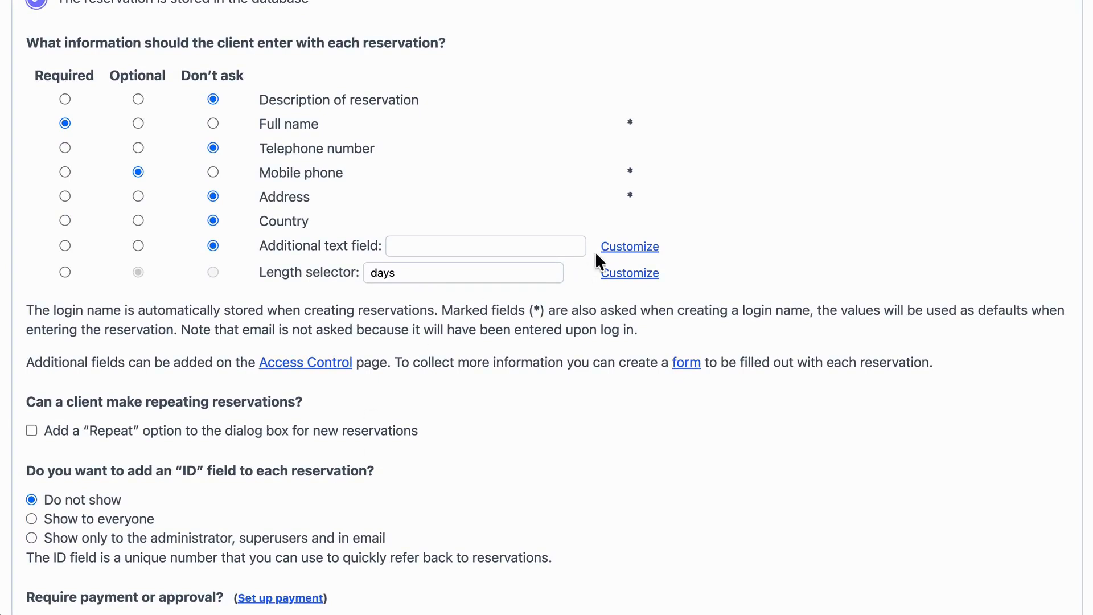
click(630, 248)
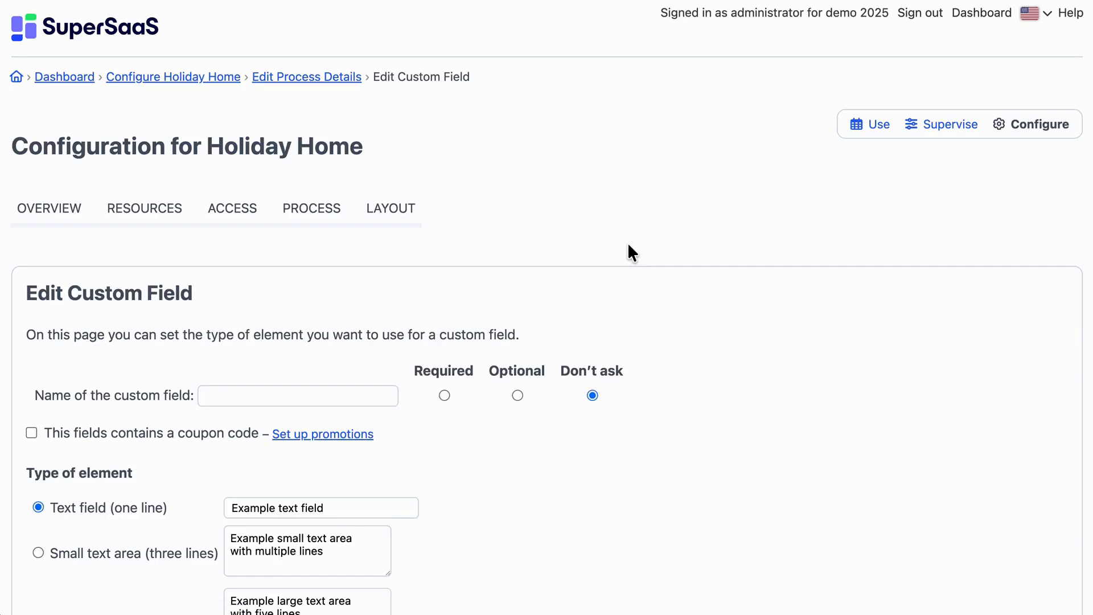
scroll(349, 380, down, 3)
click(517, 214)
click(310, 215)
text(Towels)
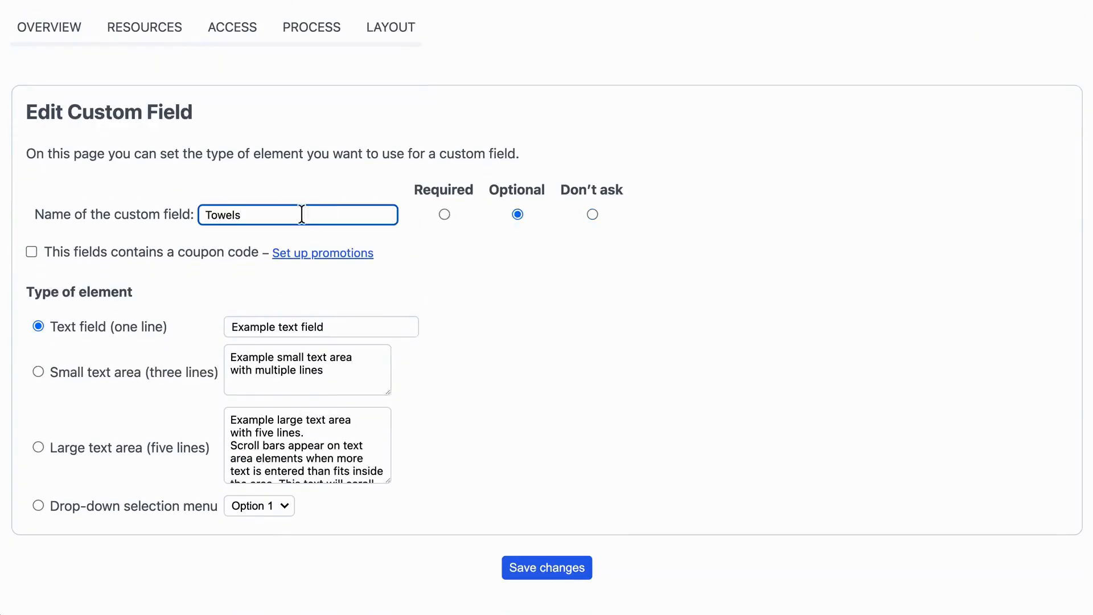
Make the Towels field a drop-down selection menu with the options Yes and No, and save it
click(38, 506)
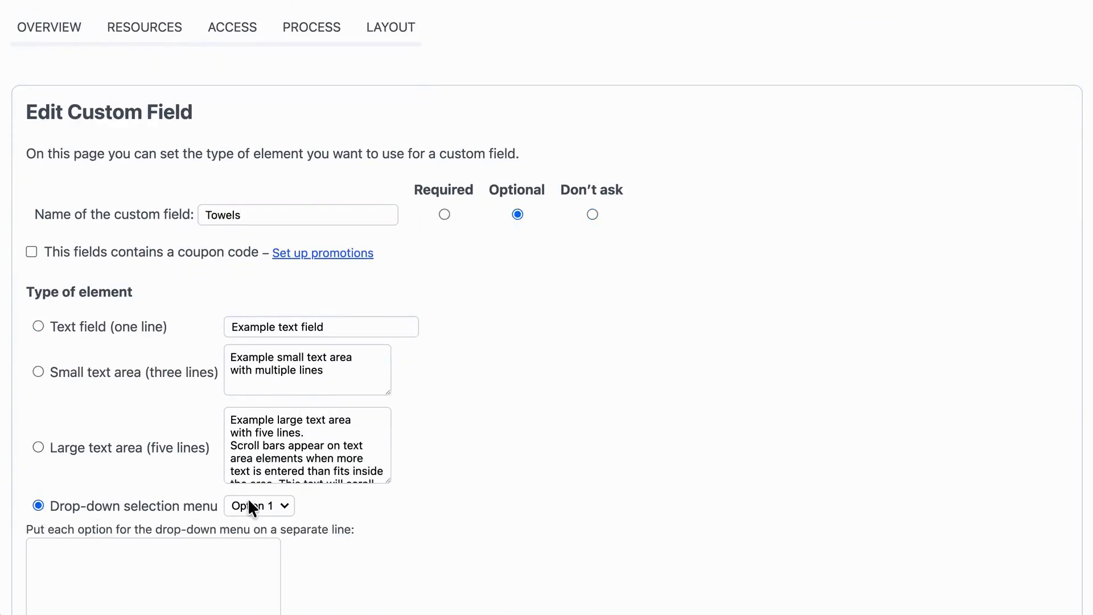
scroll(250, 501, down, 3)
click(164, 443)
text(Yes)
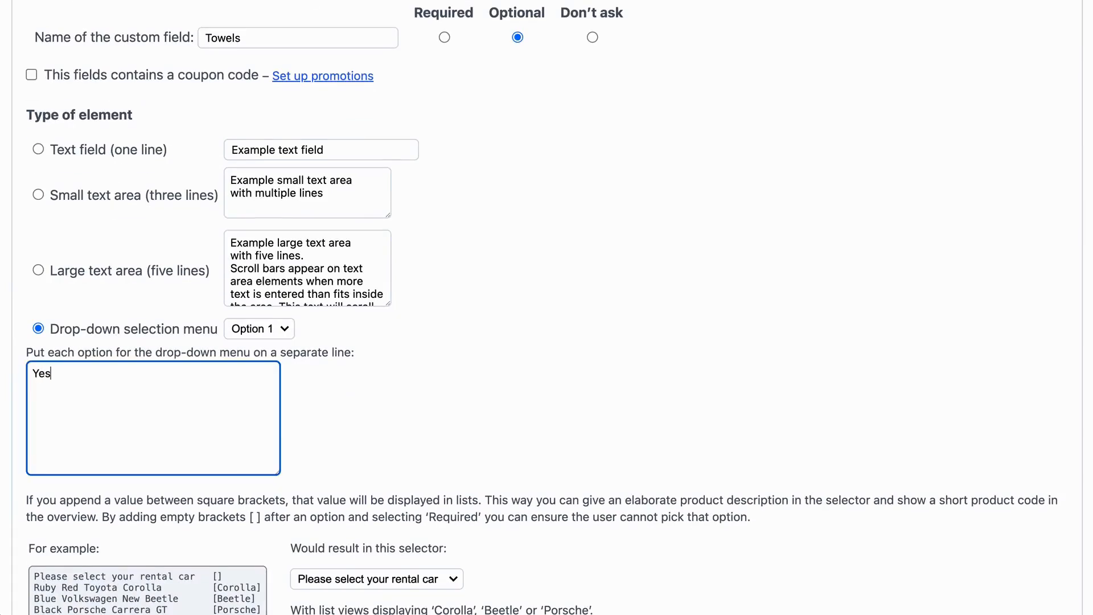
key(Return)
text(No)
scroll(329, 480, down, 3)
click(521, 498)
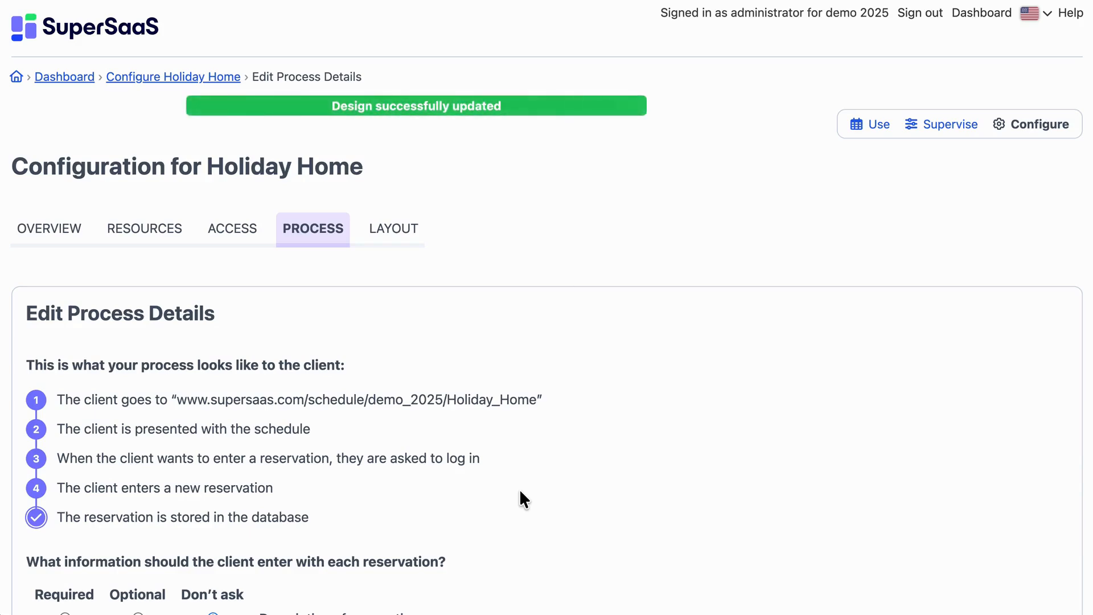
Review the payment, confirmation, reminder and advance-limit options of the process settings, and save the page
scroll(519, 489, down, 8)
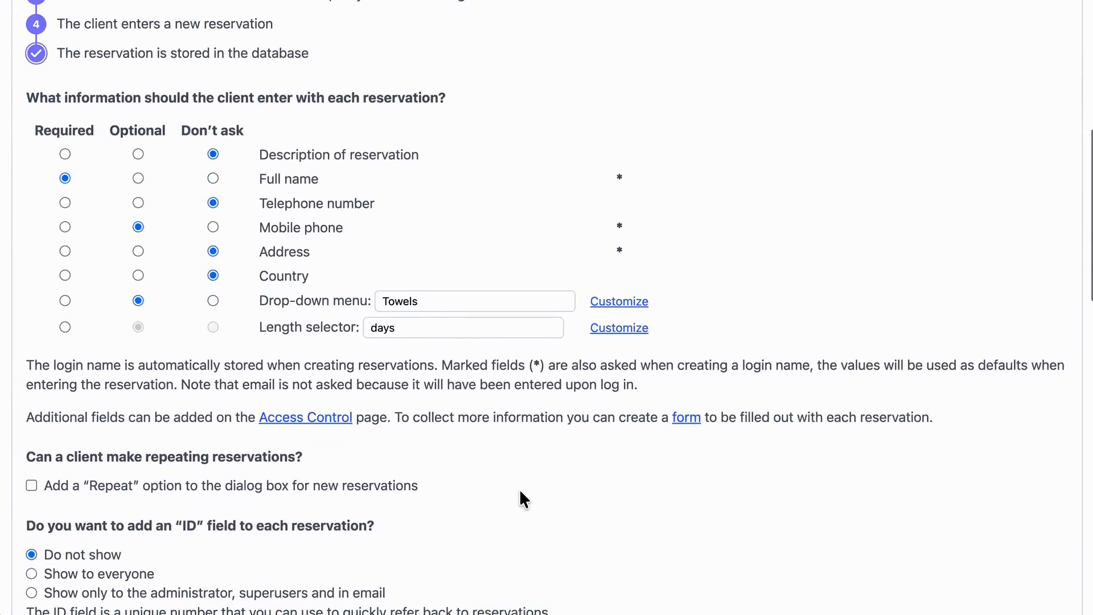
scroll(521, 493, down, 8)
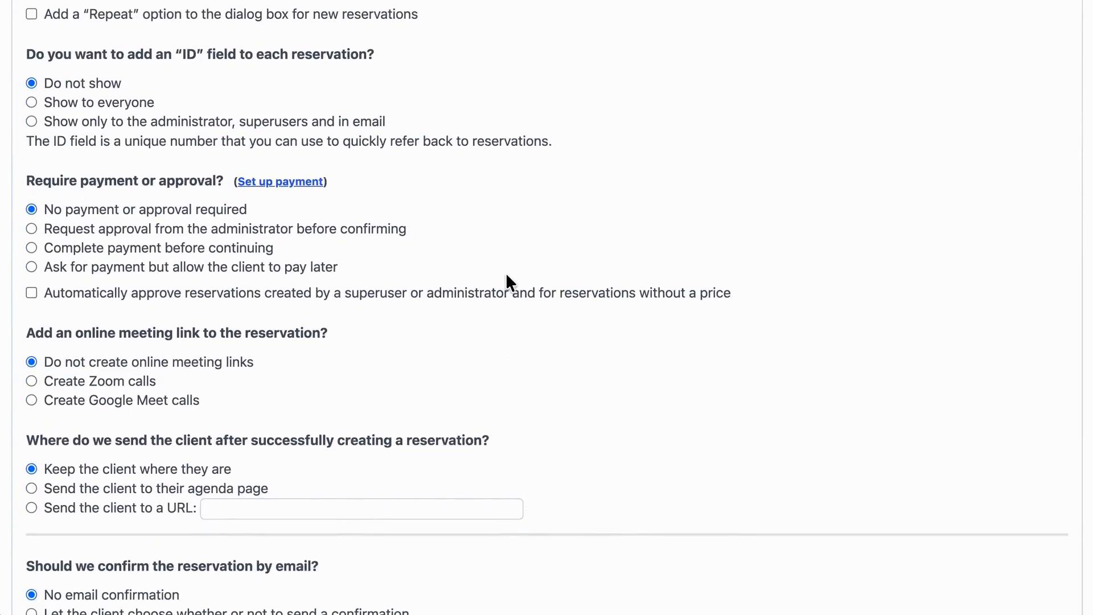
scroll(508, 282, down, 7)
scroll(507, 276, down, 2)
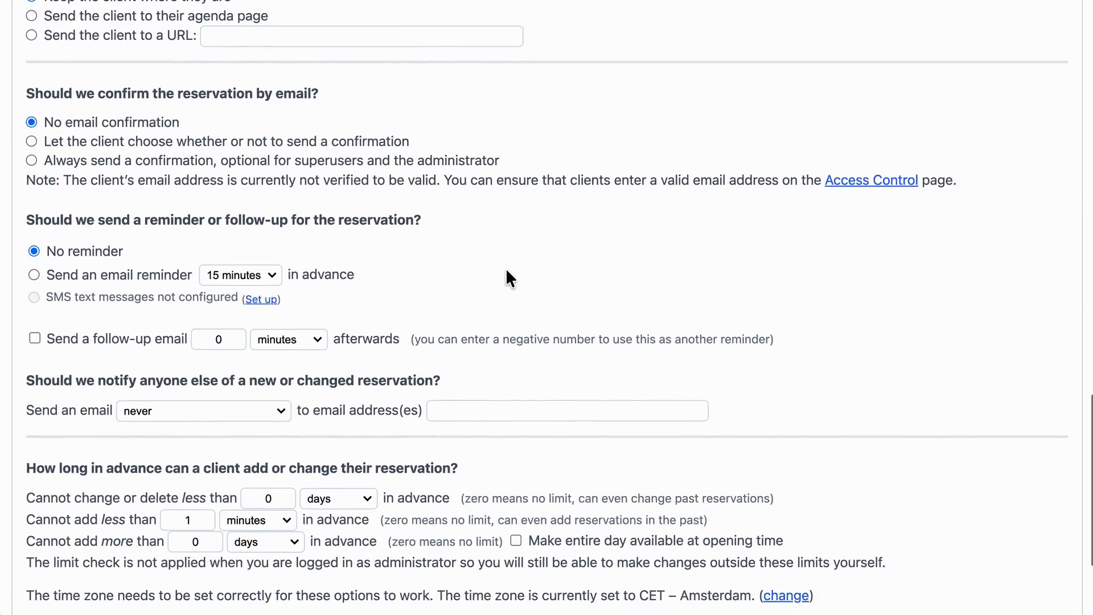
scroll(507, 274, down, 3)
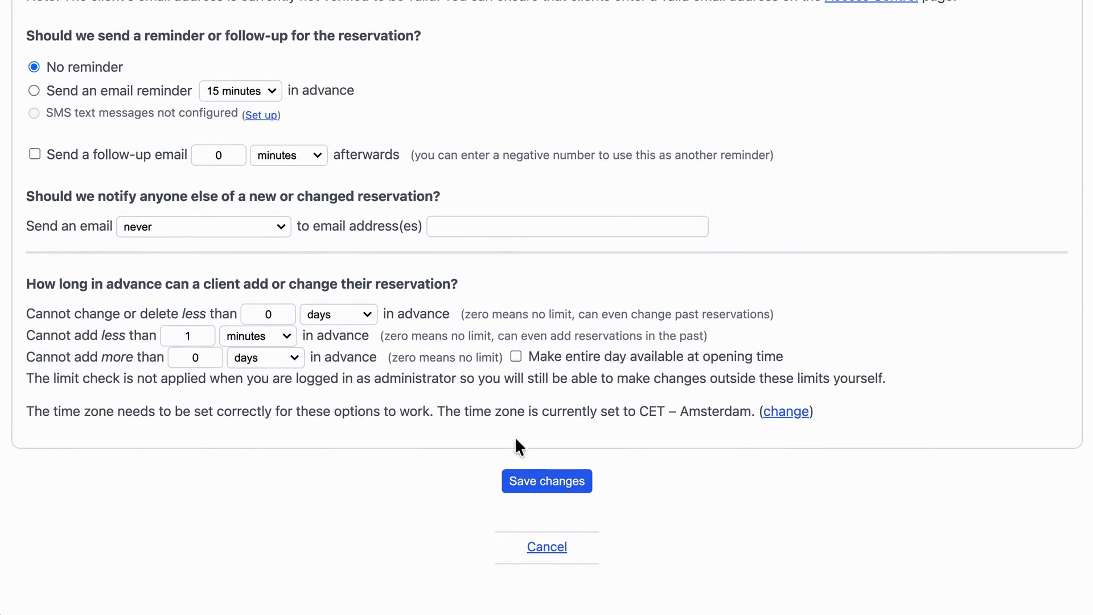
click(524, 482)
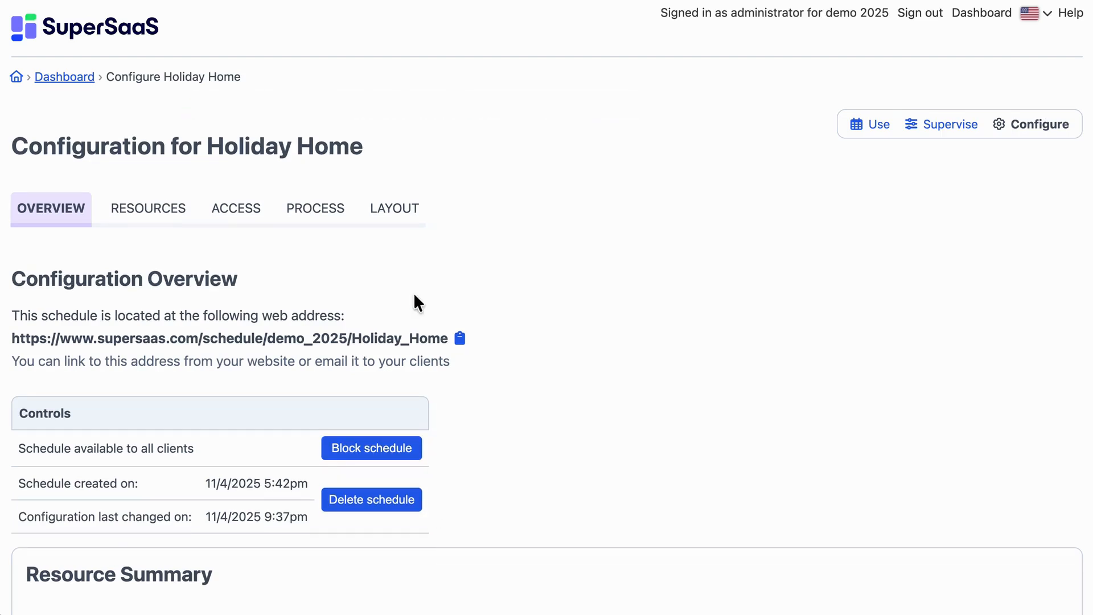
In the layout settings, make the month view the schedule's default view and save the changes
click(393, 207)
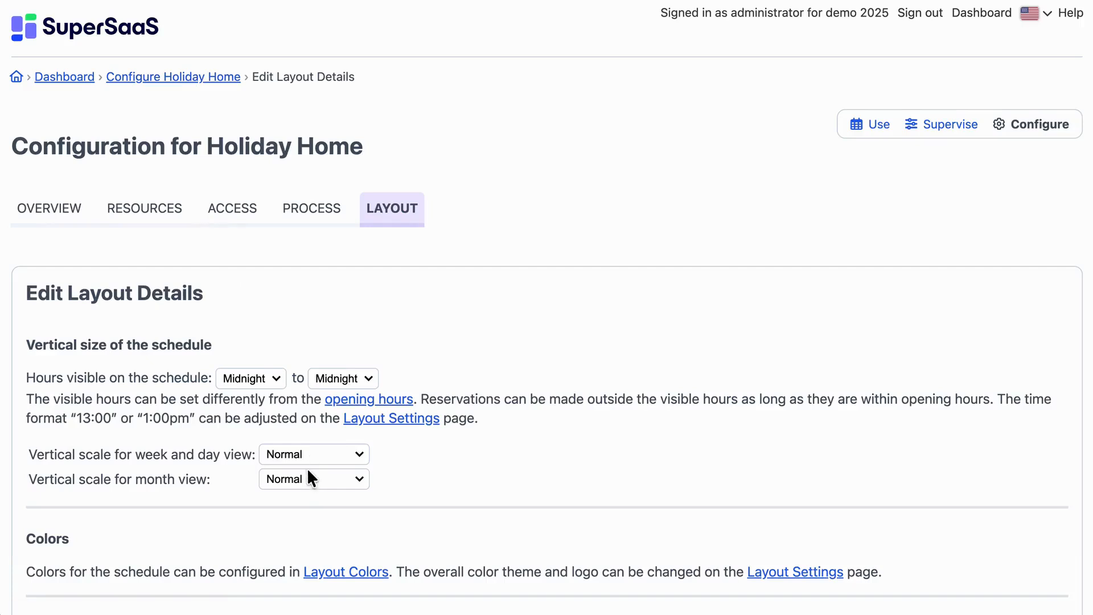
scroll(307, 473, down, 3)
scroll(306, 463, down, 6)
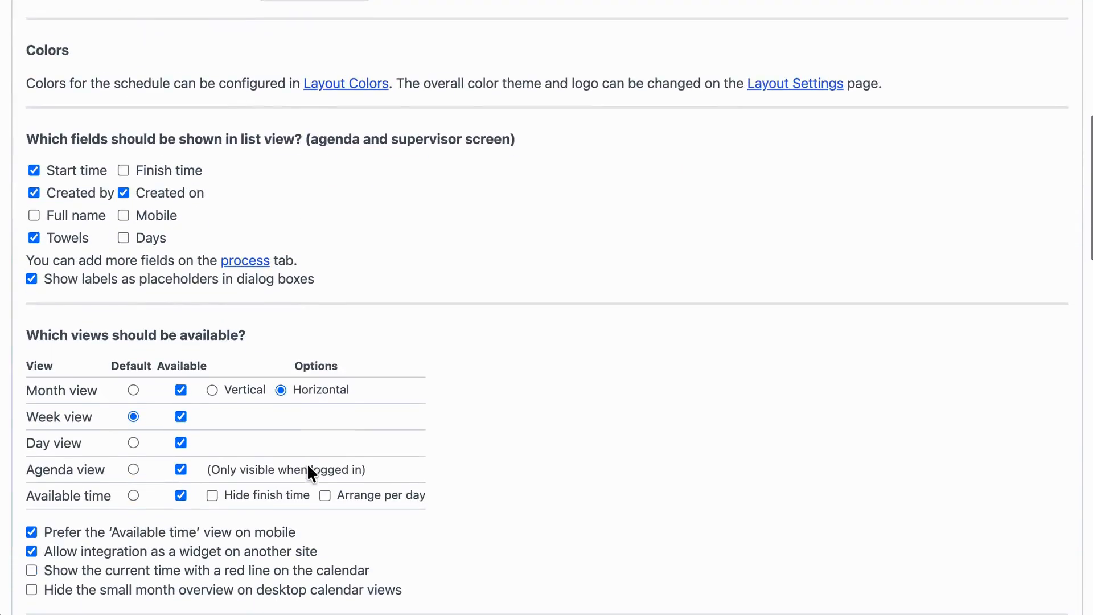
click(133, 378)
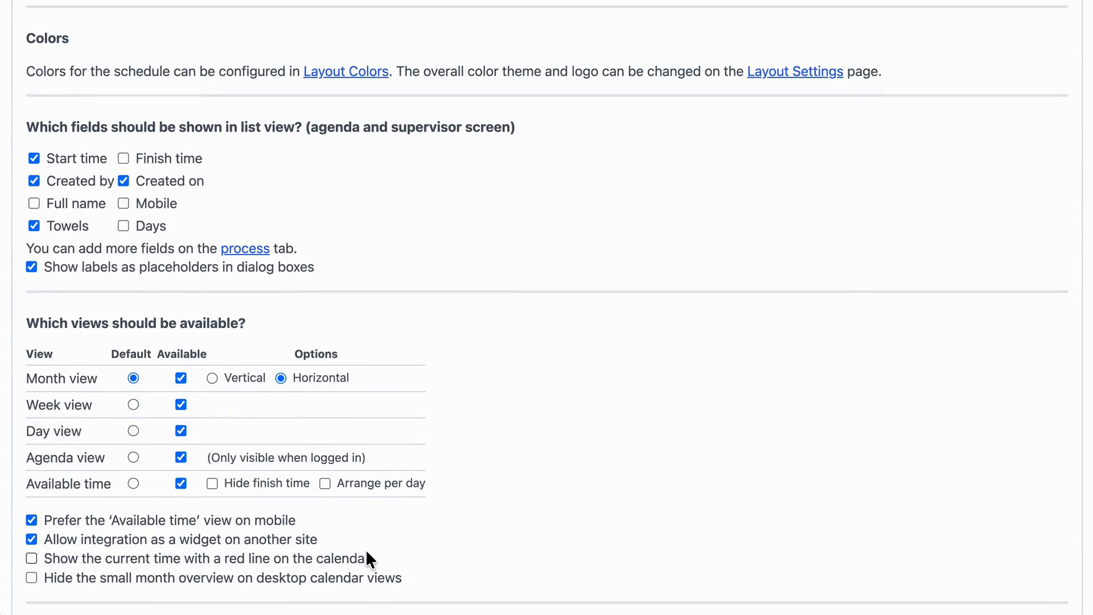
scroll(365, 546, down, 15)
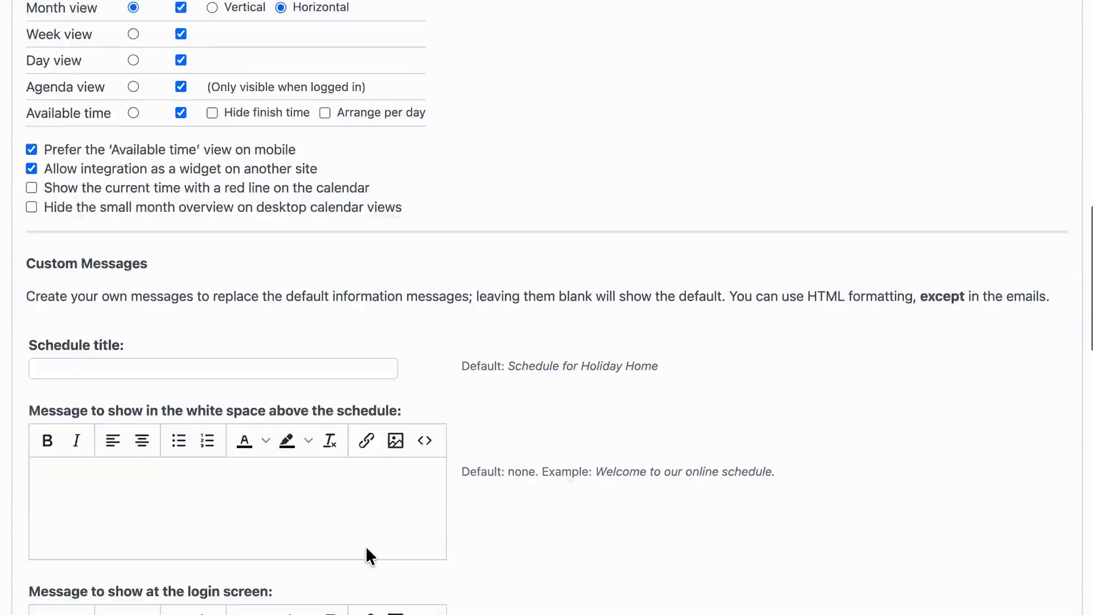
scroll(365, 546, down, 10)
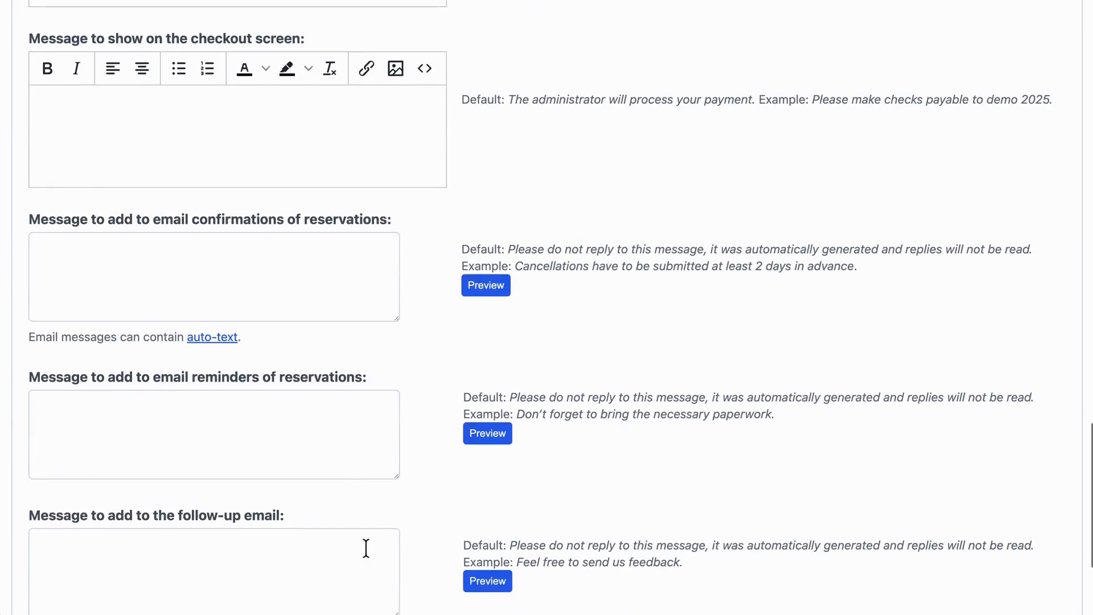
scroll(366, 548, down, 2)
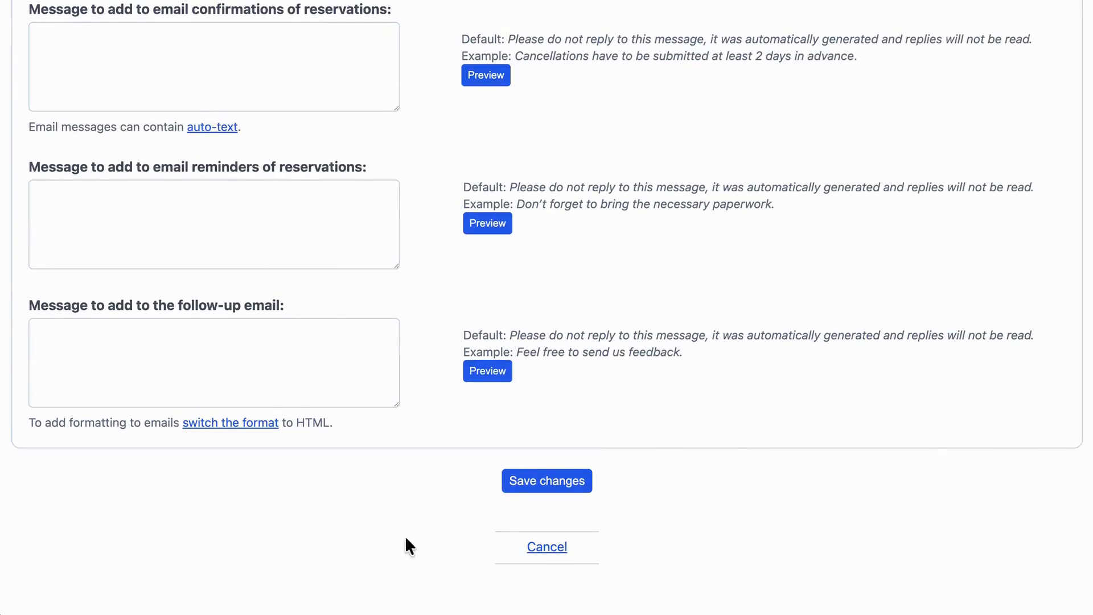
click(526, 479)
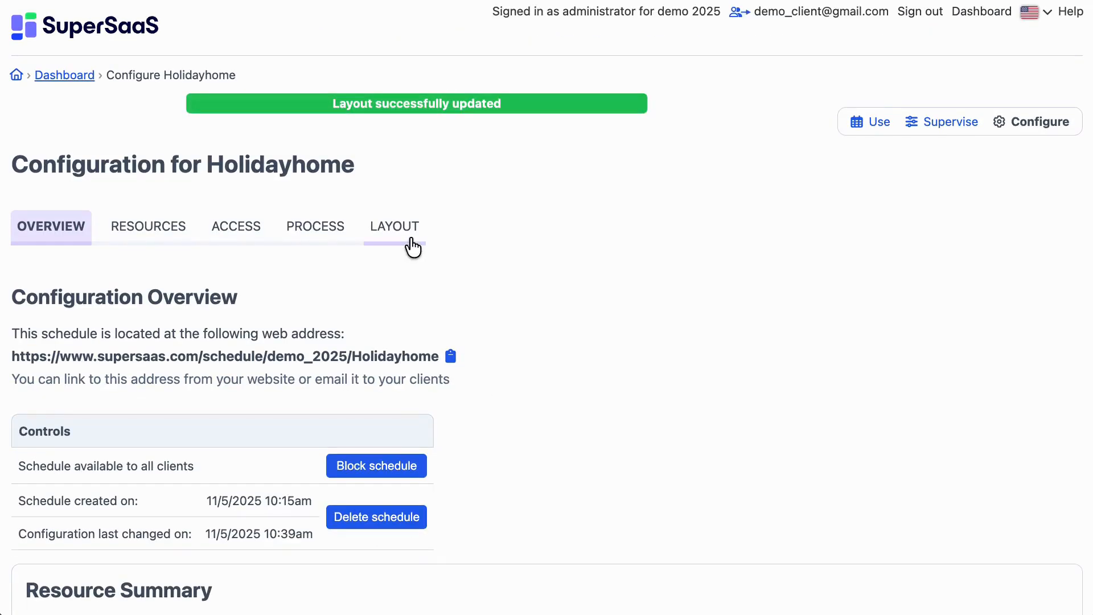
Open the schedule's layout colors and try the blue, red and green calendar themes
click(414, 235)
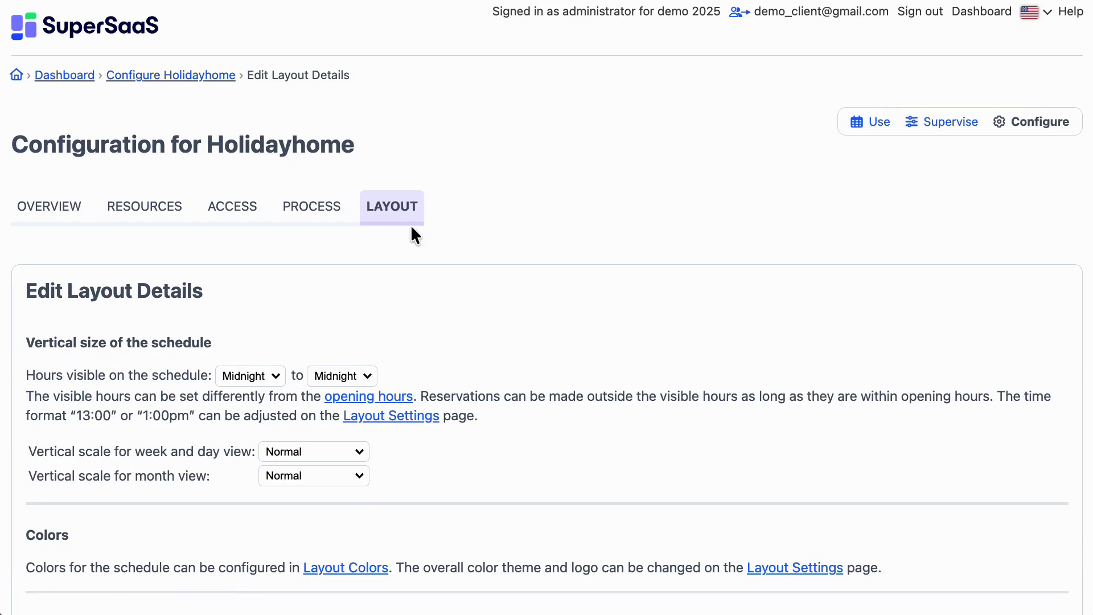
click(341, 570)
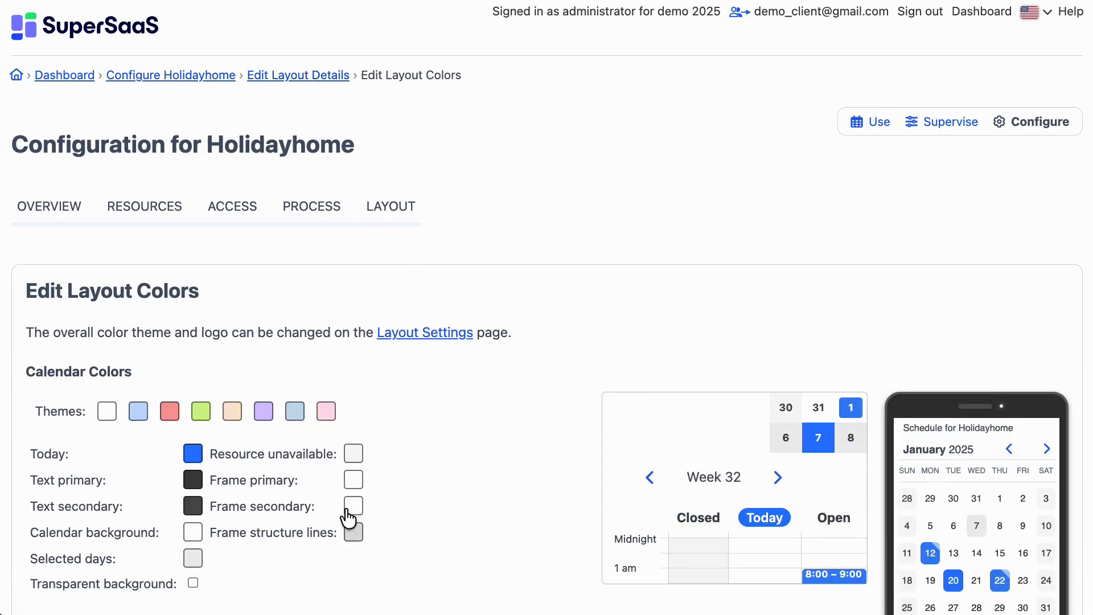
scroll(340, 368, down, 4)
click(139, 195)
click(169, 197)
click(201, 196)
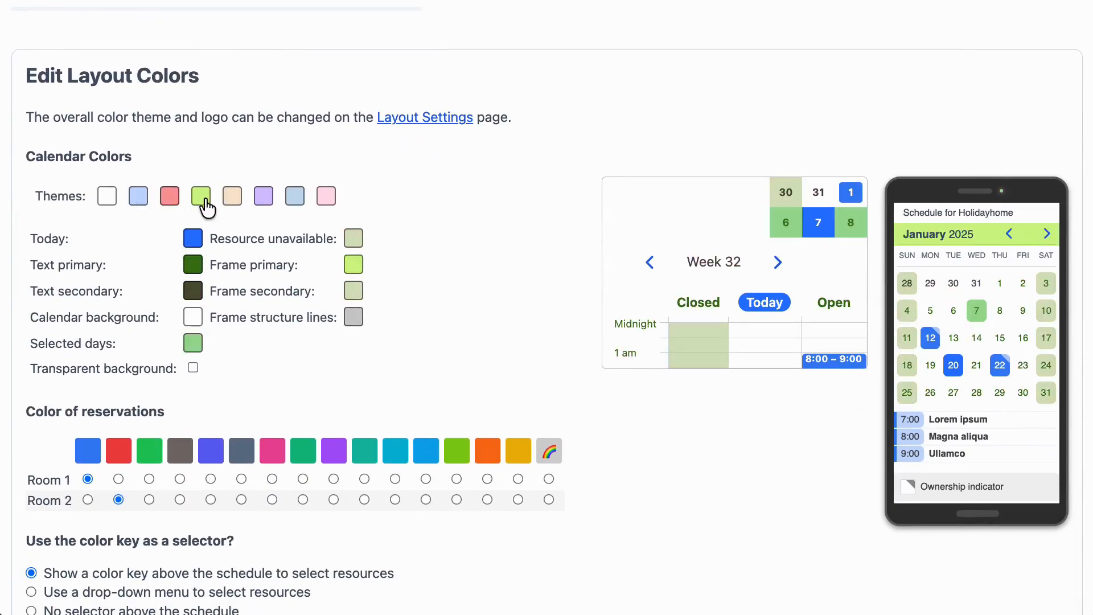
Try green for Room 2's reservations, switch it back to red, and leave the layout colors without saving
scroll(236, 374, down, 3)
click(150, 499)
click(118, 357)
scroll(180, 432, down, 4)
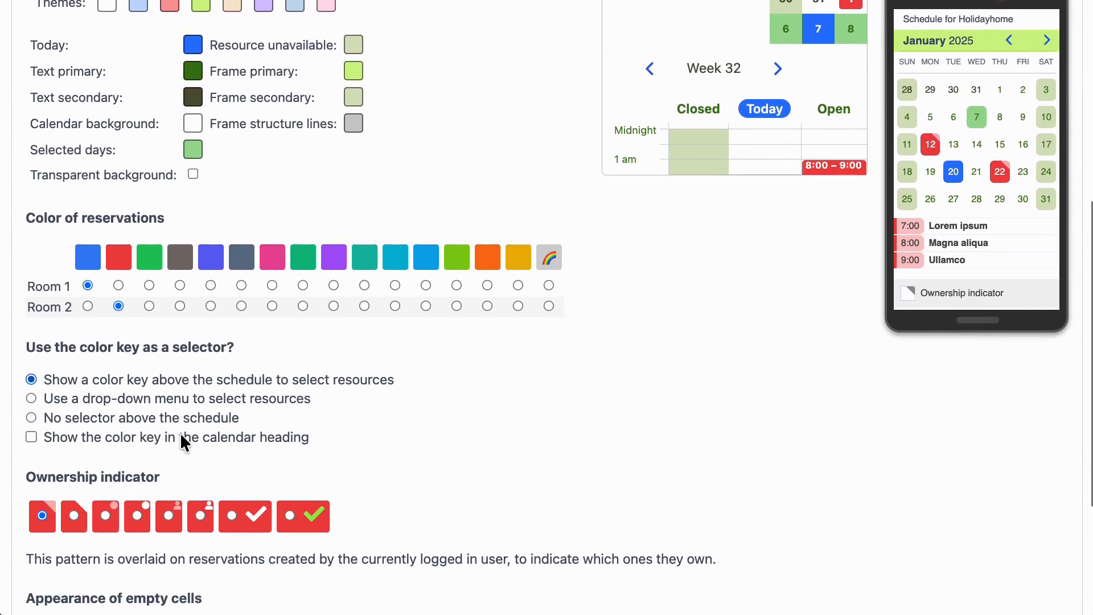
scroll(180, 432, down, 1)
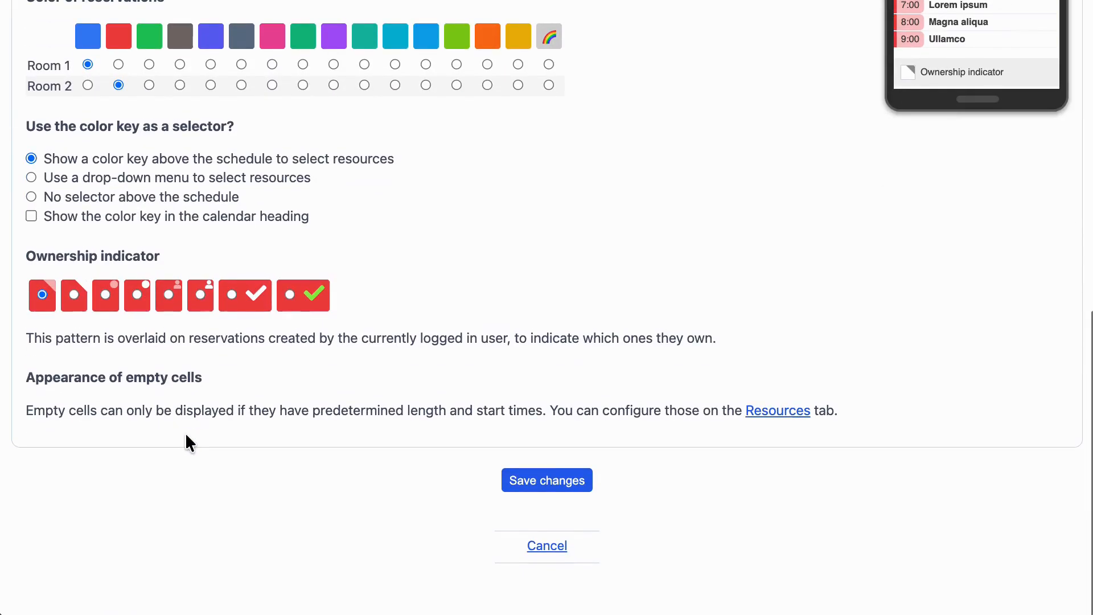
click(546, 548)
In the Holiday Home schedule, create a reservation for Room 1 starting 11/20/2025 with the 2 days $350 option
click(882, 127)
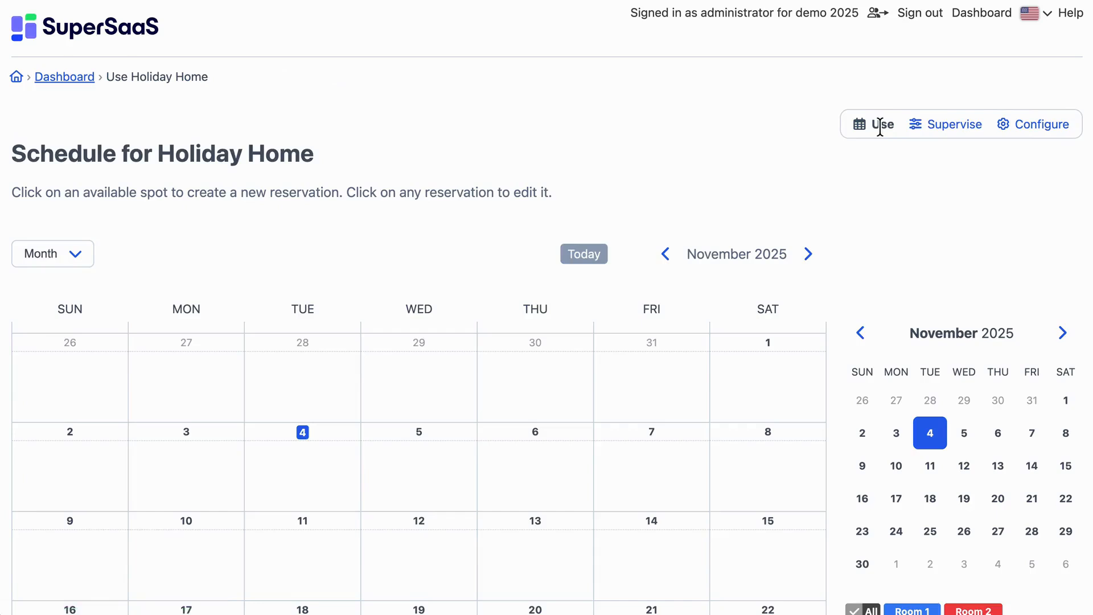
scroll(664, 417, down, 5)
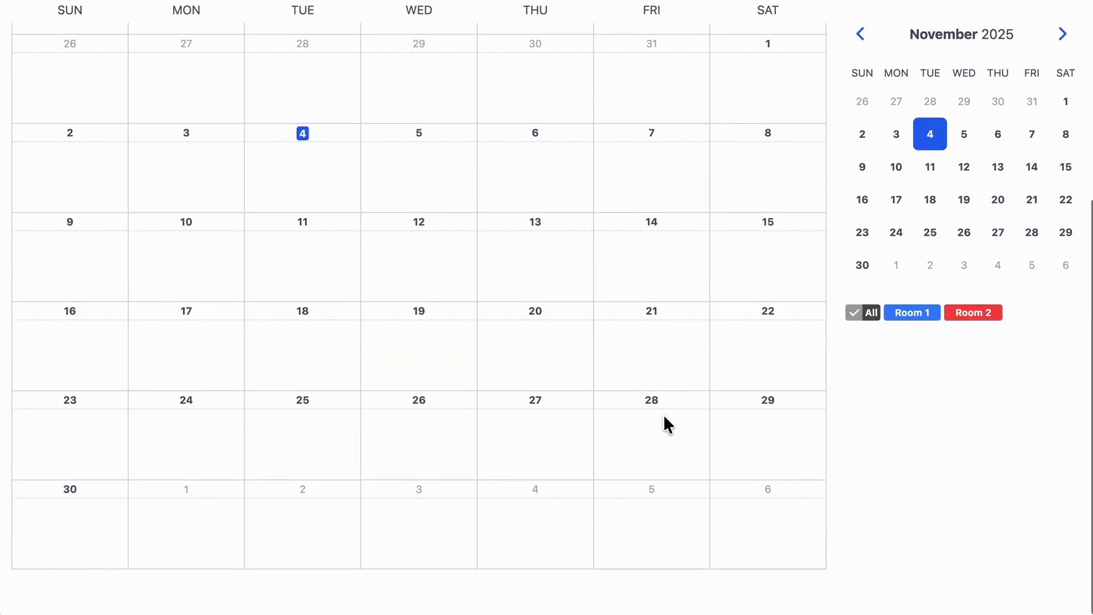
click(527, 355)
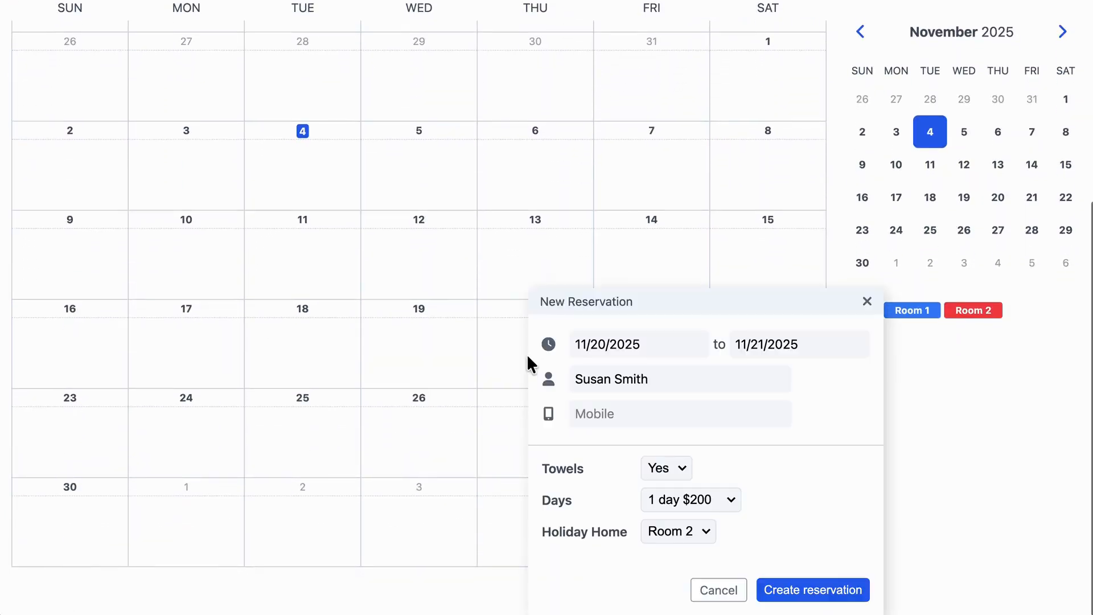
click(665, 500)
click(665, 512)
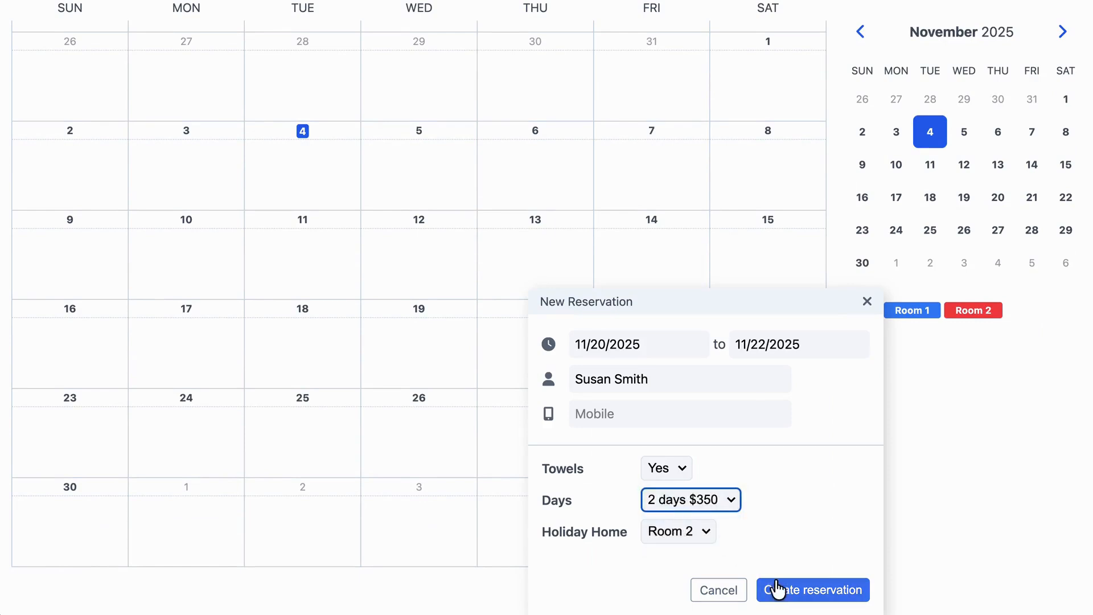
click(694, 538)
click(704, 508)
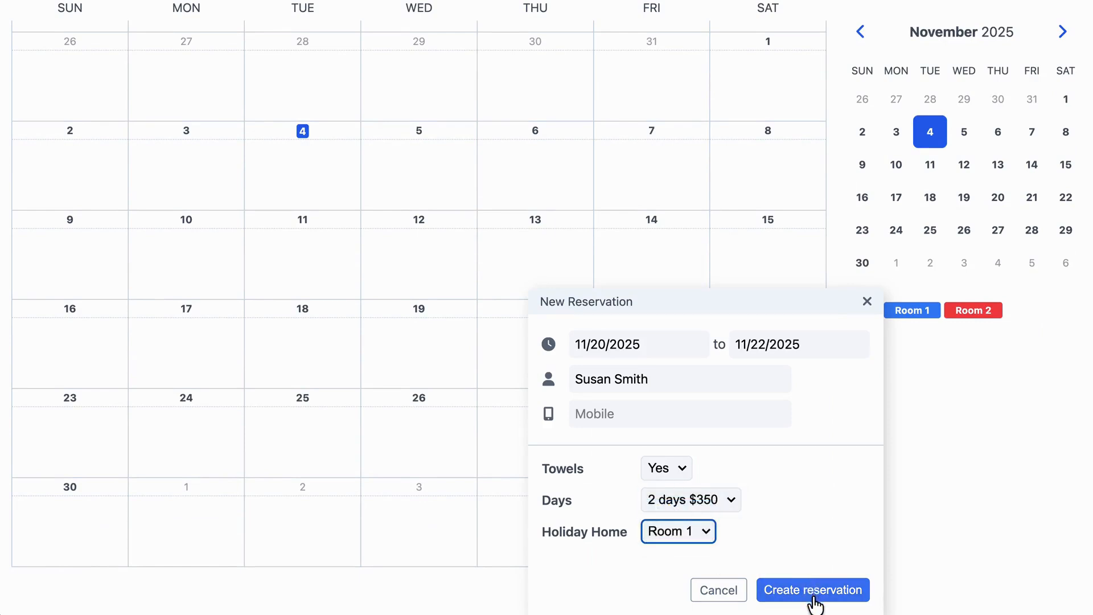
click(813, 592)
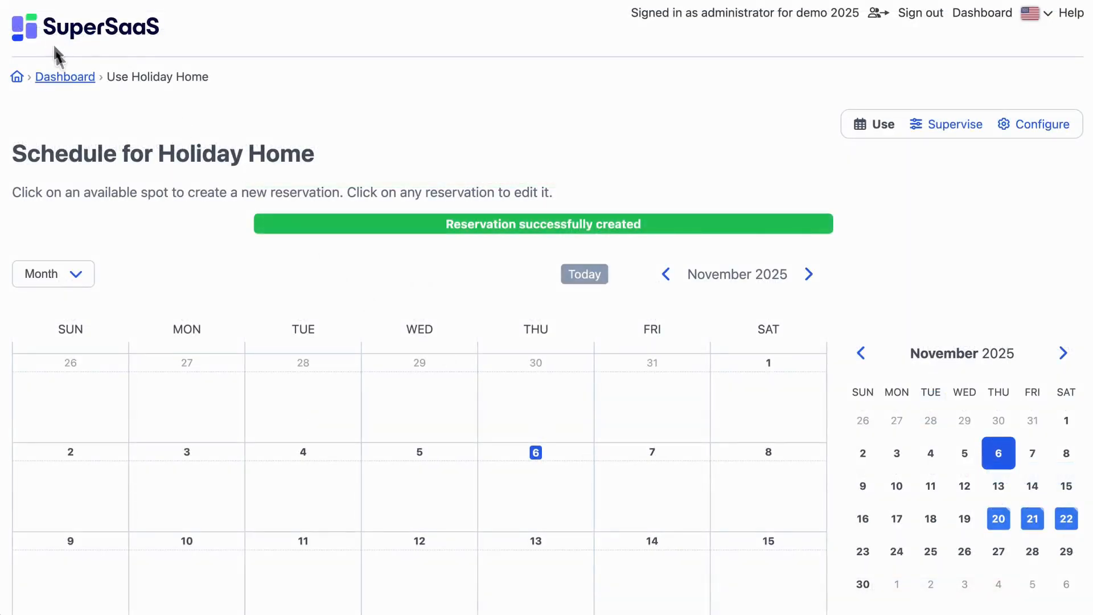
Open the booking widget integration and set up a frame widget for the Holiday Home schedule
click(60, 81)
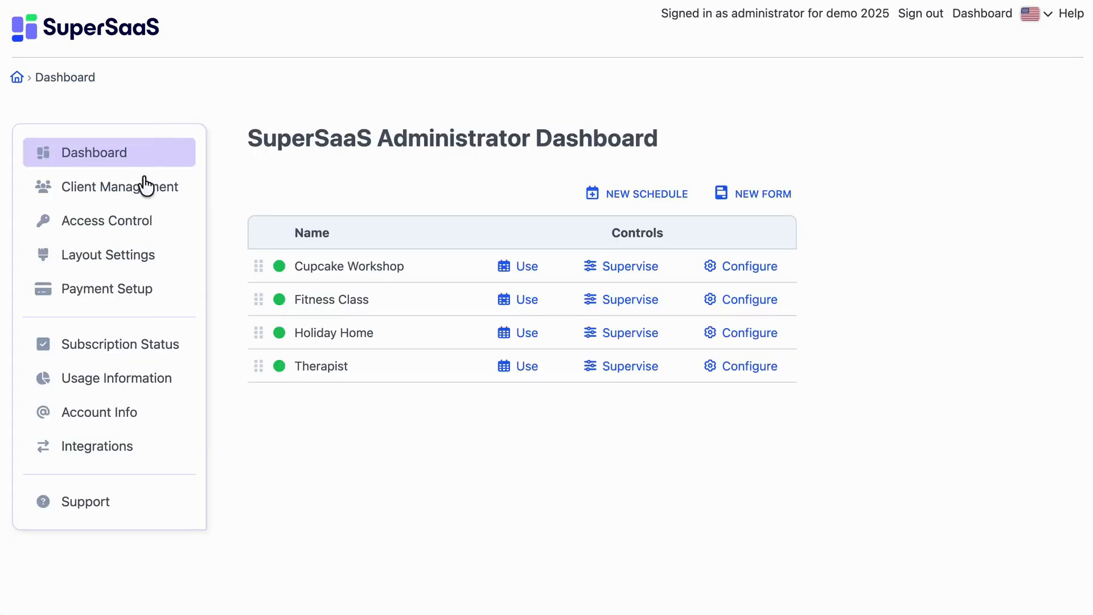
click(94, 450)
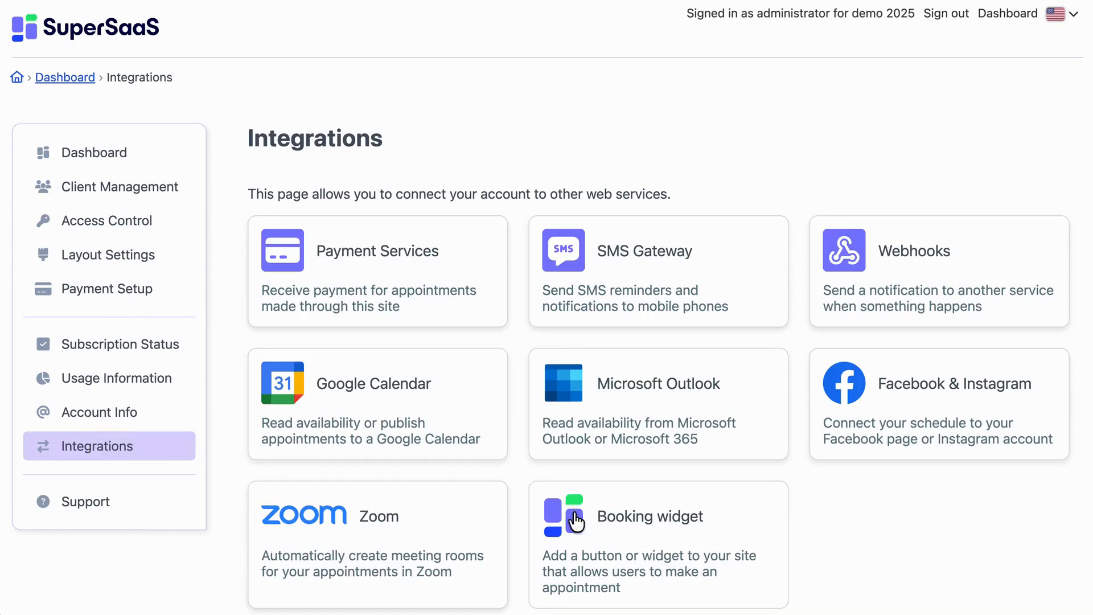
click(569, 513)
scroll(627, 568, down, 10)
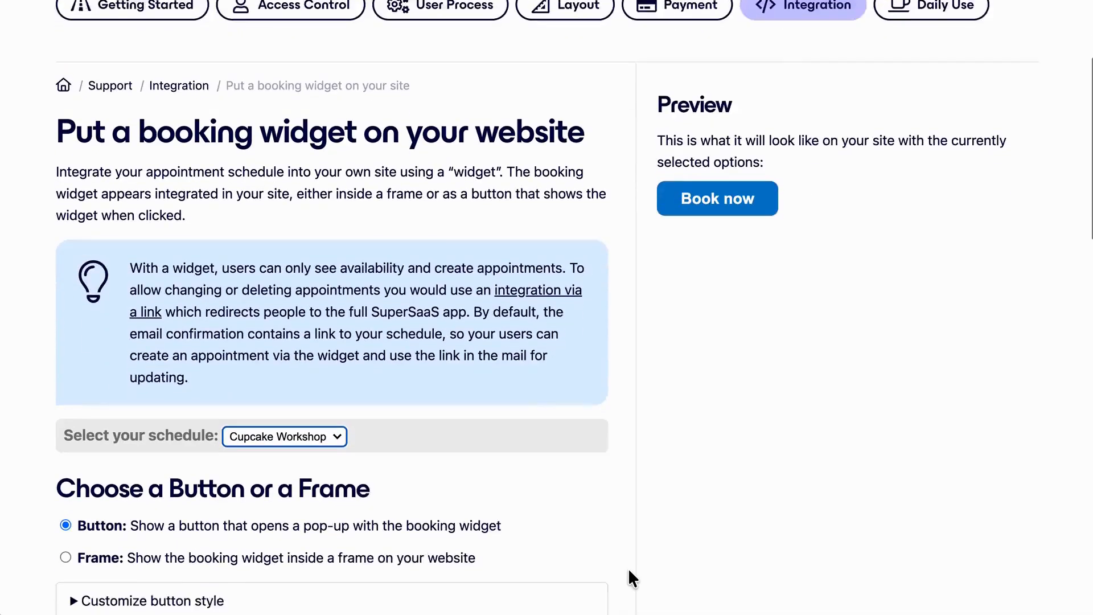
click(274, 255)
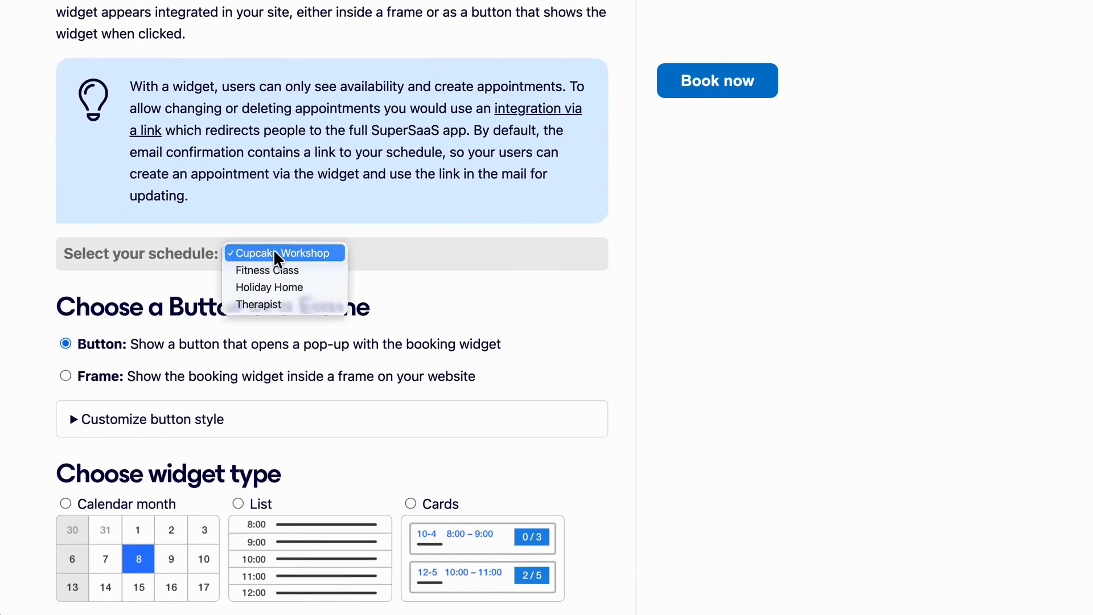
click(263, 287)
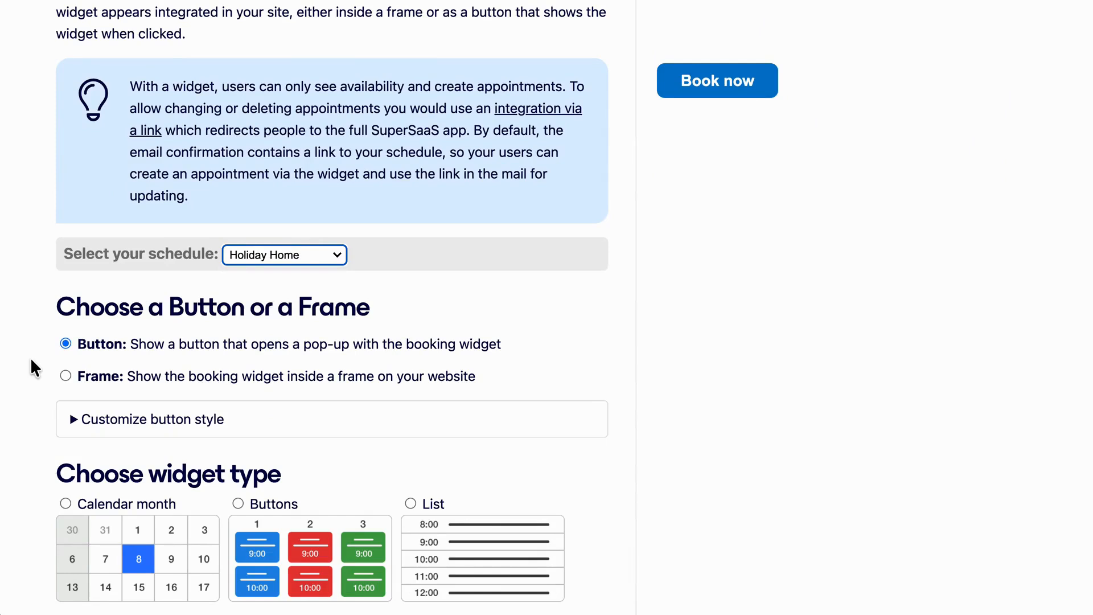
click(66, 375)
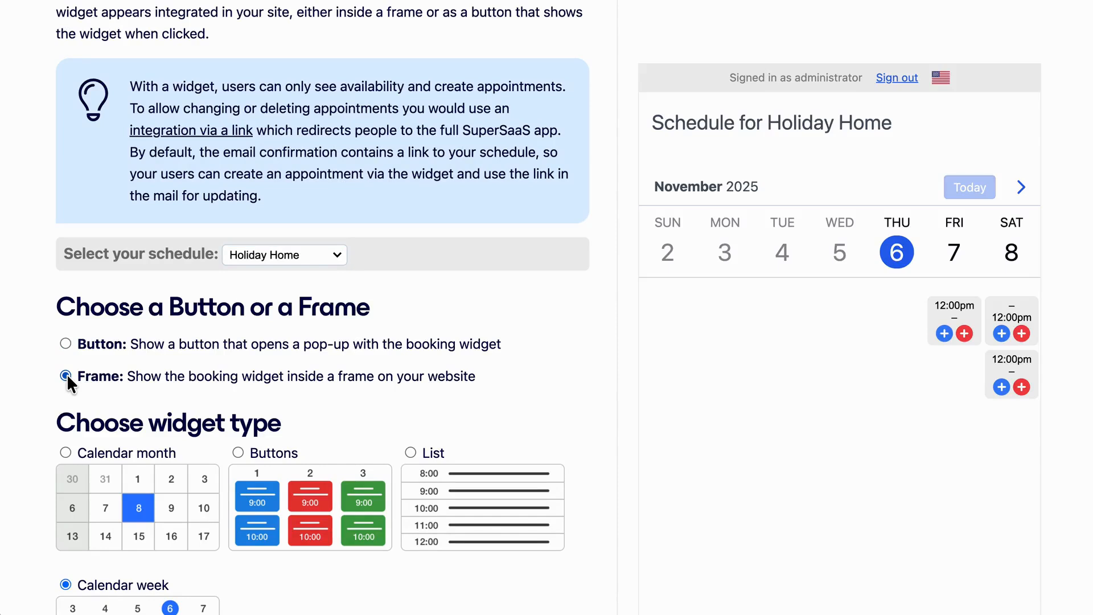
Preview the Calendar month, Buttons and List widget types, return to Calendar week, and view the code snippet for the site
scroll(67, 374, down, 5)
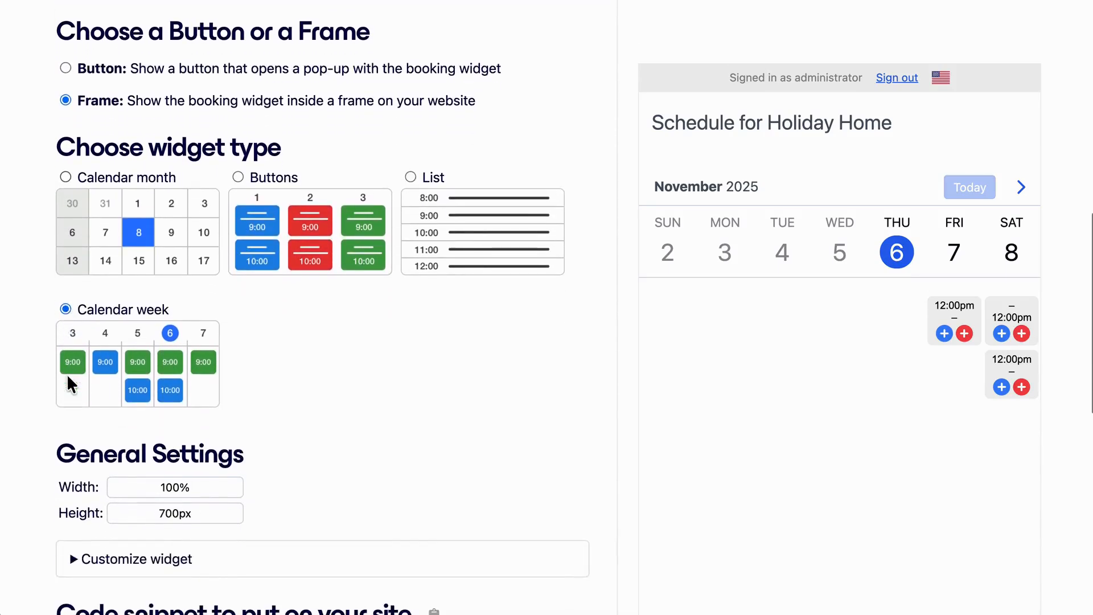
click(66, 175)
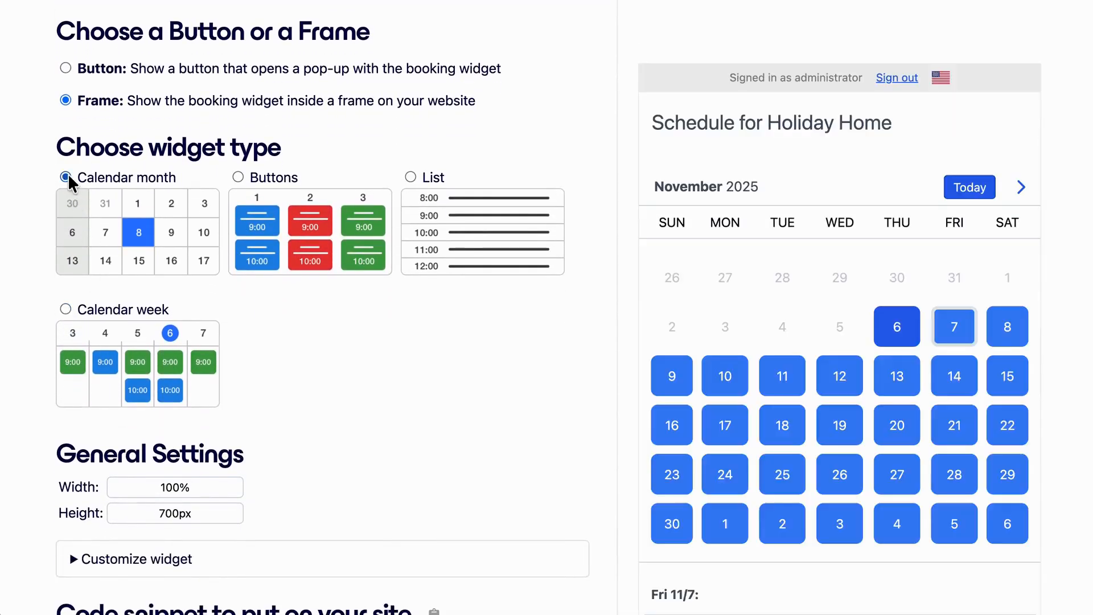
click(238, 177)
click(409, 176)
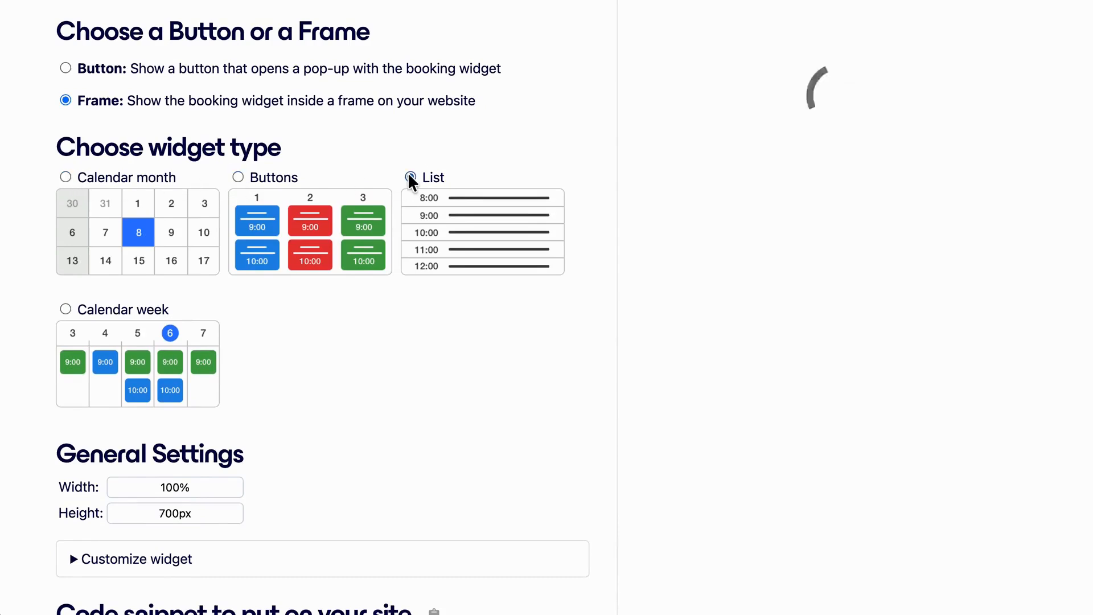
click(66, 310)
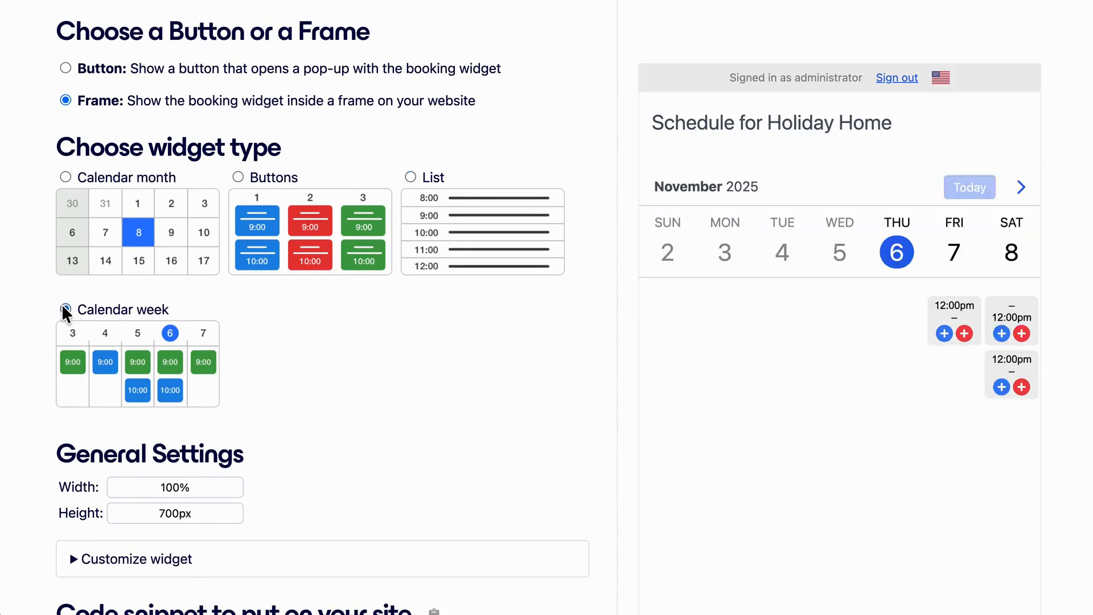
scroll(62, 309, down, 5)
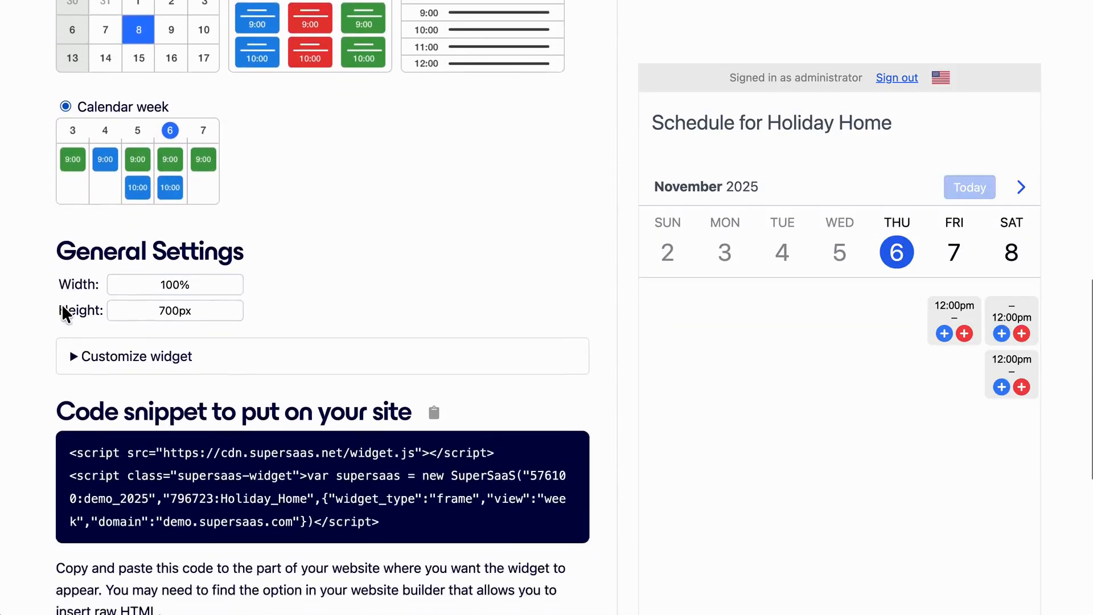
scroll(62, 313, down, 3)
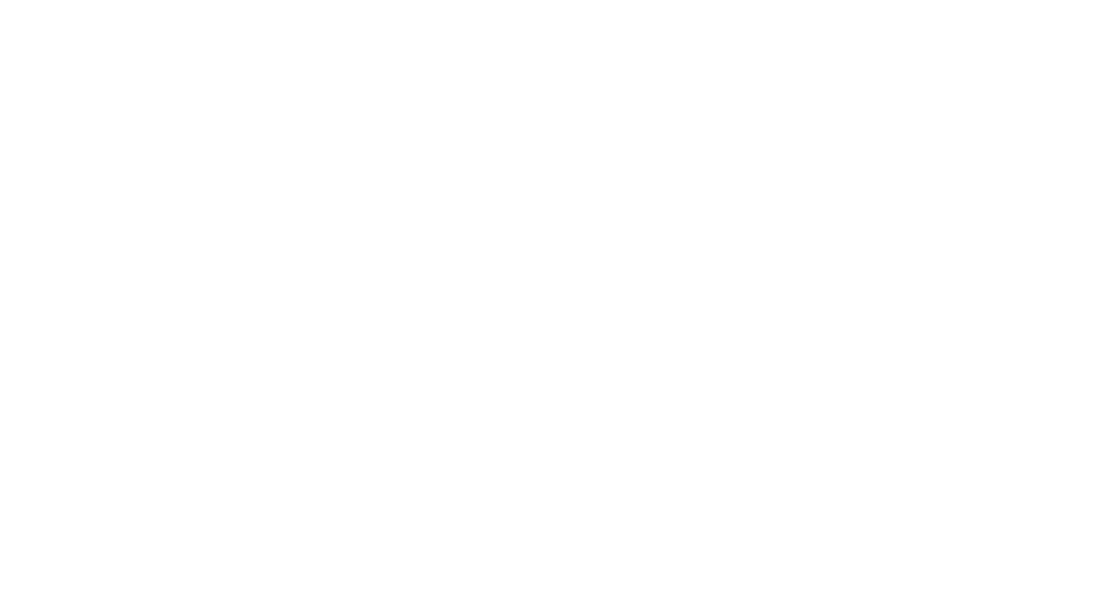